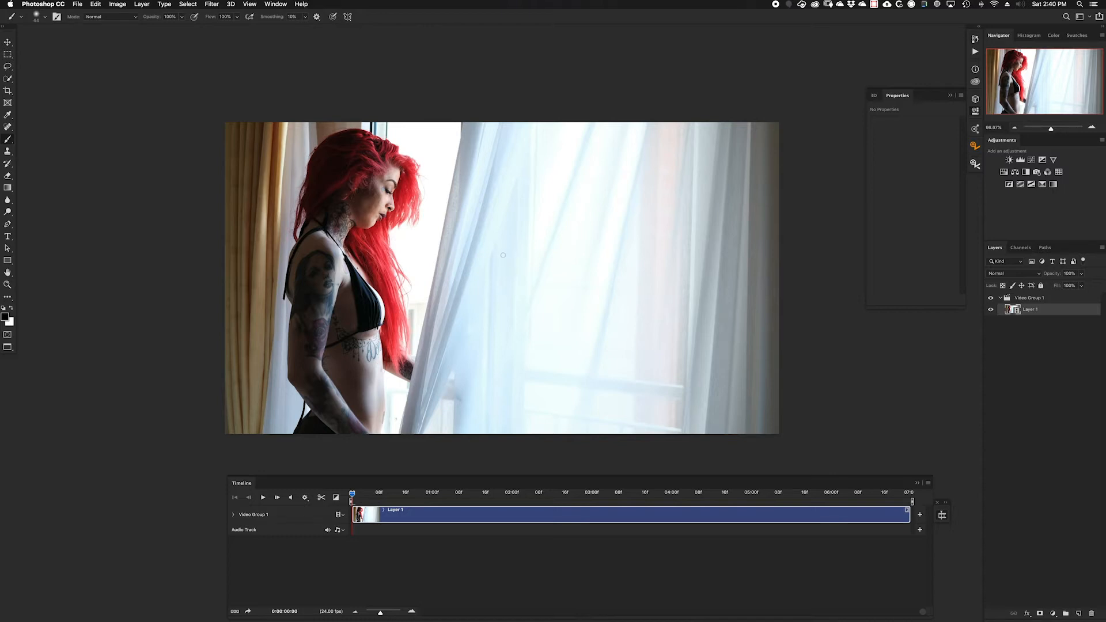
Step: Play the video clip through to preview the woman and the moving curtain
{"action": "left_click", "coordinate": [263, 498]}
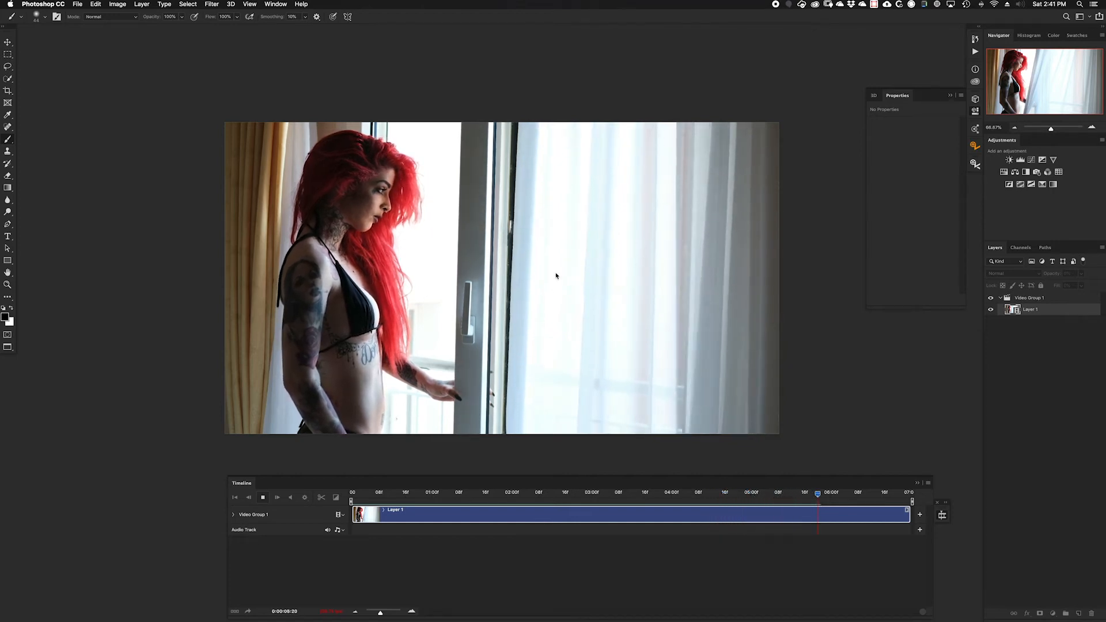
{"action": "left_click", "coordinate": [264, 499]}
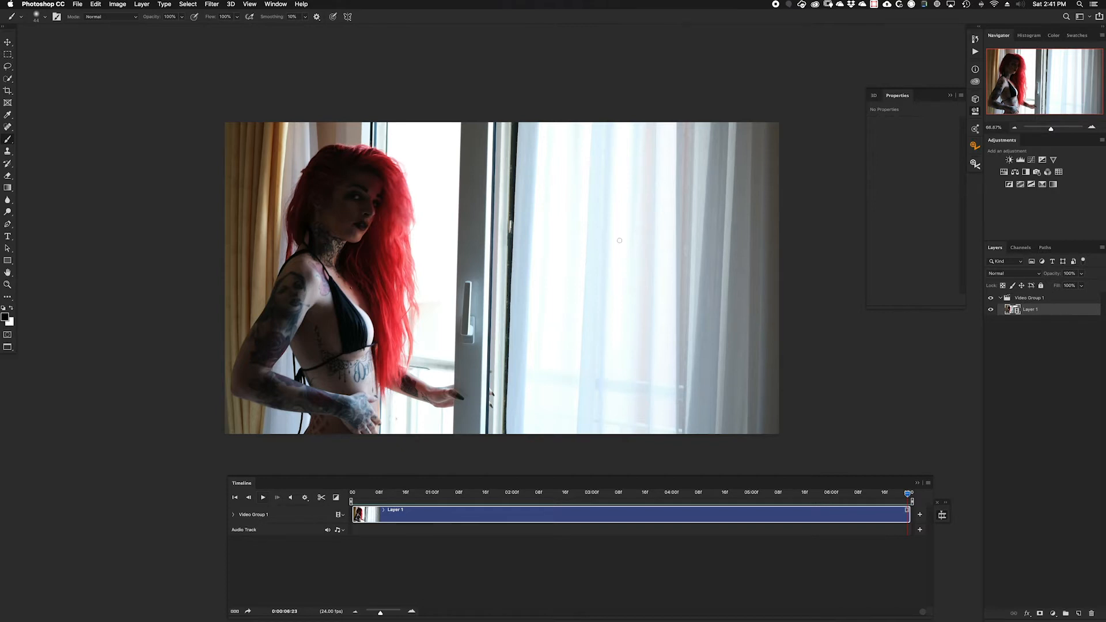
{"action": "mouse_move", "coordinate": [636, 128]}
{"action": "left_mouse_down"}
{"action": "mouse_move", "coordinate": [611, 133]}
{"action": "mouse_move", "coordinate": [567, 229]}
{"action": "mouse_move", "coordinate": [602, 377]}
{"action": "mouse_move", "coordinate": [700, 375]}
{"action": "mouse_move", "coordinate": [704, 264]}
{"action": "mouse_move", "coordinate": [627, 132]}
{"action": "left_mouse_up"}
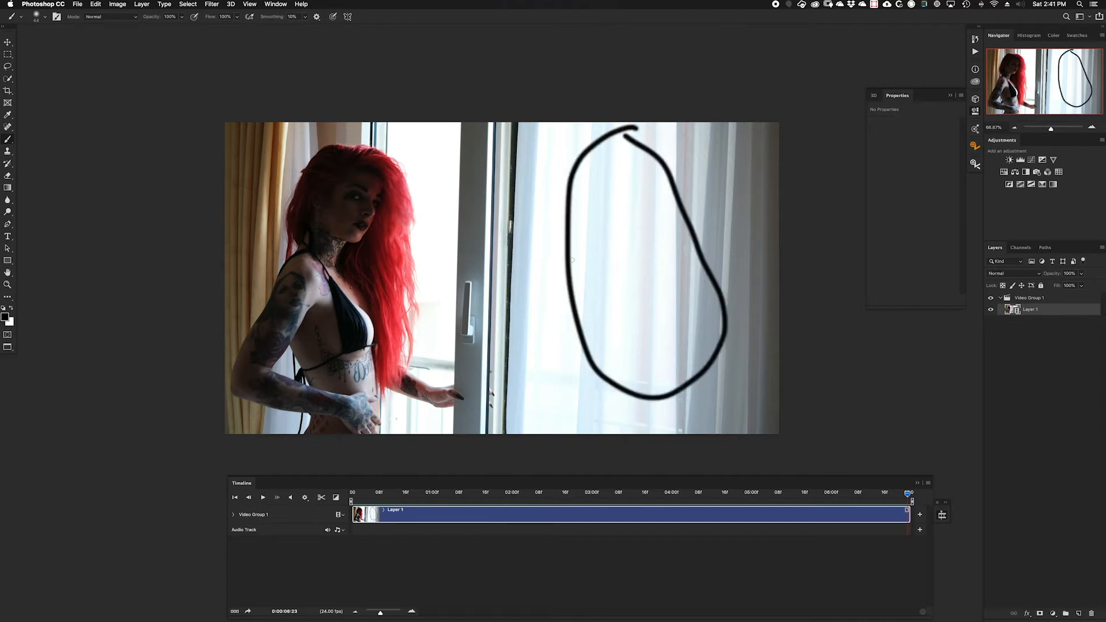
{"action": "mouse_move", "coordinate": [619, 297]}
{"action": "left_mouse_down"}
{"action": "mouse_move", "coordinate": [697, 280]}
{"action": "mouse_move", "coordinate": [703, 292]}
{"action": "mouse_move", "coordinate": [646, 283]}
{"action": "mouse_move", "coordinate": [581, 296]}
{"action": "mouse_move", "coordinate": [593, 285]}
{"action": "mouse_move", "coordinate": [573, 307]}
{"action": "mouse_move", "coordinate": [616, 308]}
{"action": "left_mouse_up"}
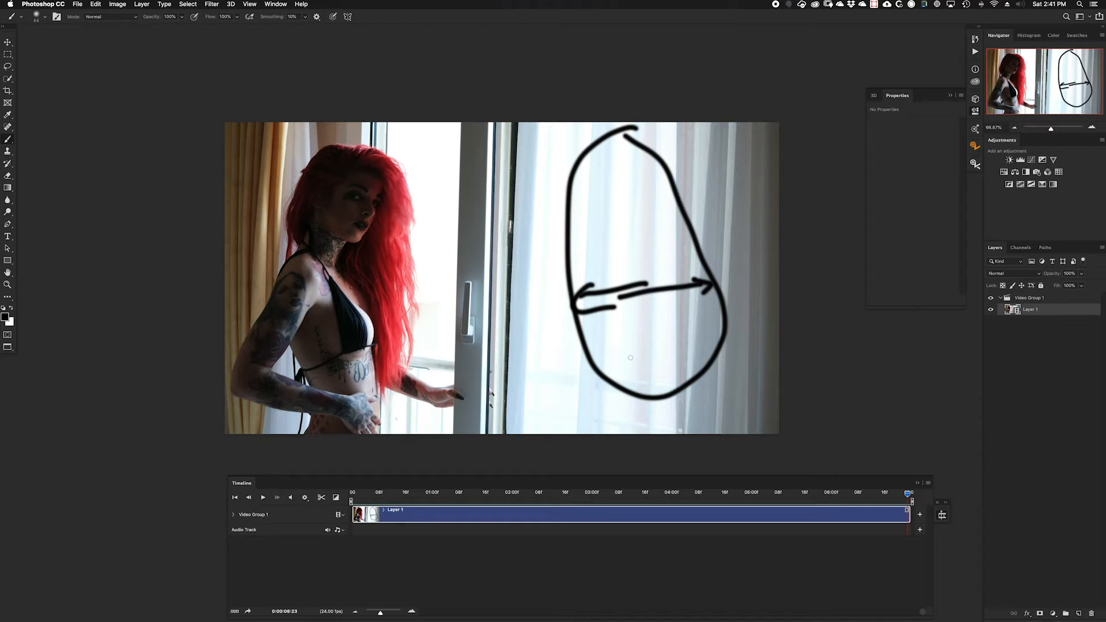
{"action": "key", "text": "super+z"}
{"action": "key", "text": "super+z"}
{"action": "key", "text": "super+z"}
{"action": "key", "text": "super+z"}
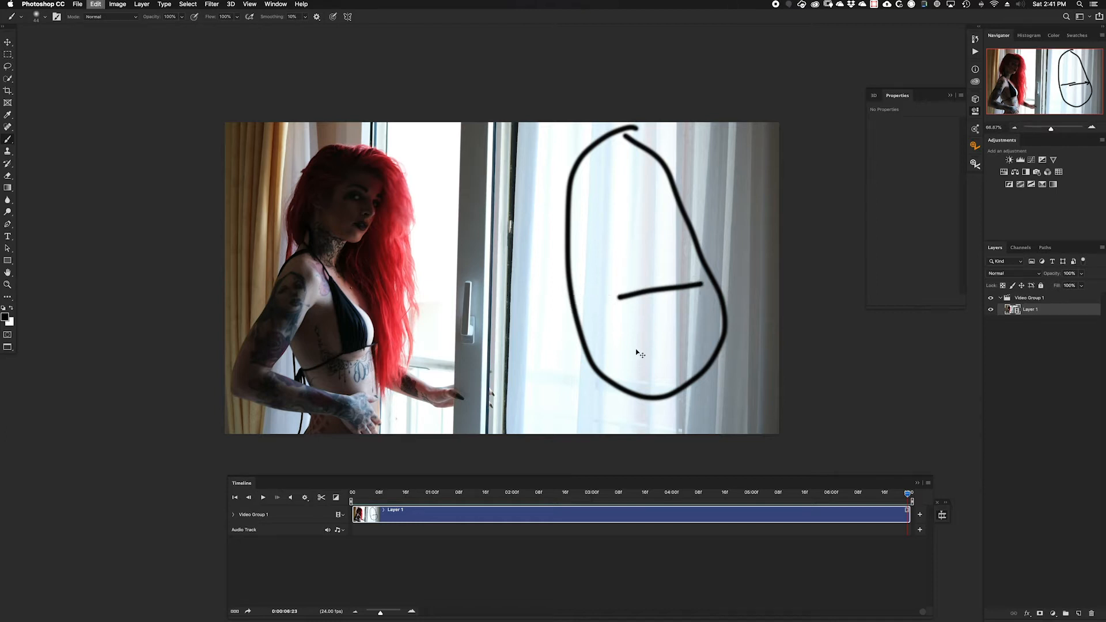
Step: Trim the start of the Layer 1 clip to 0:00:04:01, after the curtain has opened
{"action": "key", "text": "Home"}
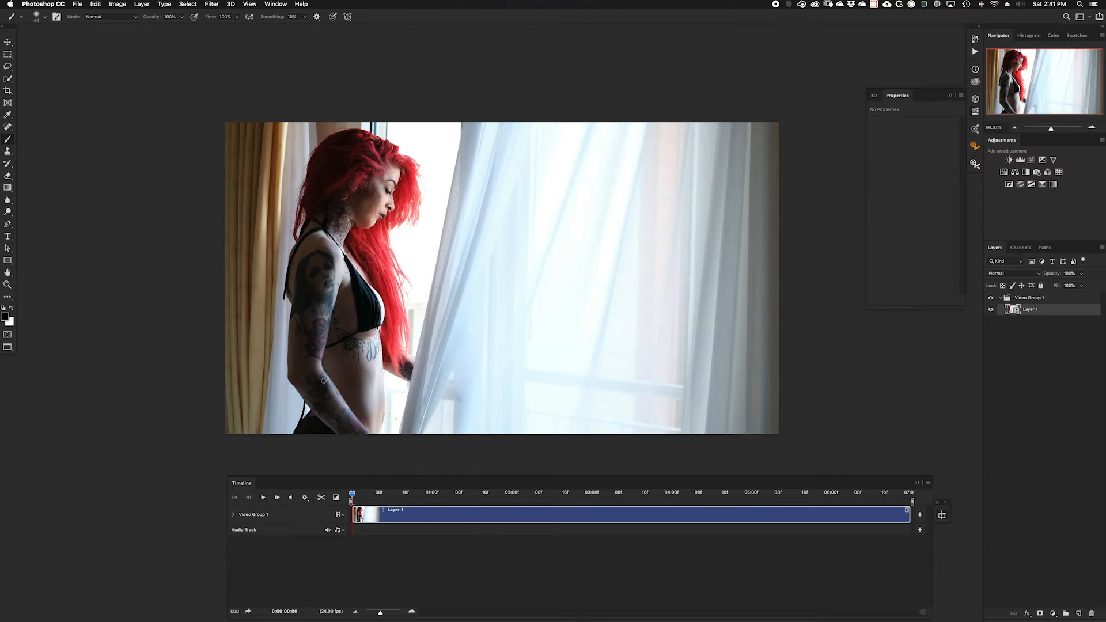
{"action": "left_click", "coordinate": [352, 495]}
{"action": "left_click_drag", "start_coordinate": [352, 496], "coordinate": [674, 493]}
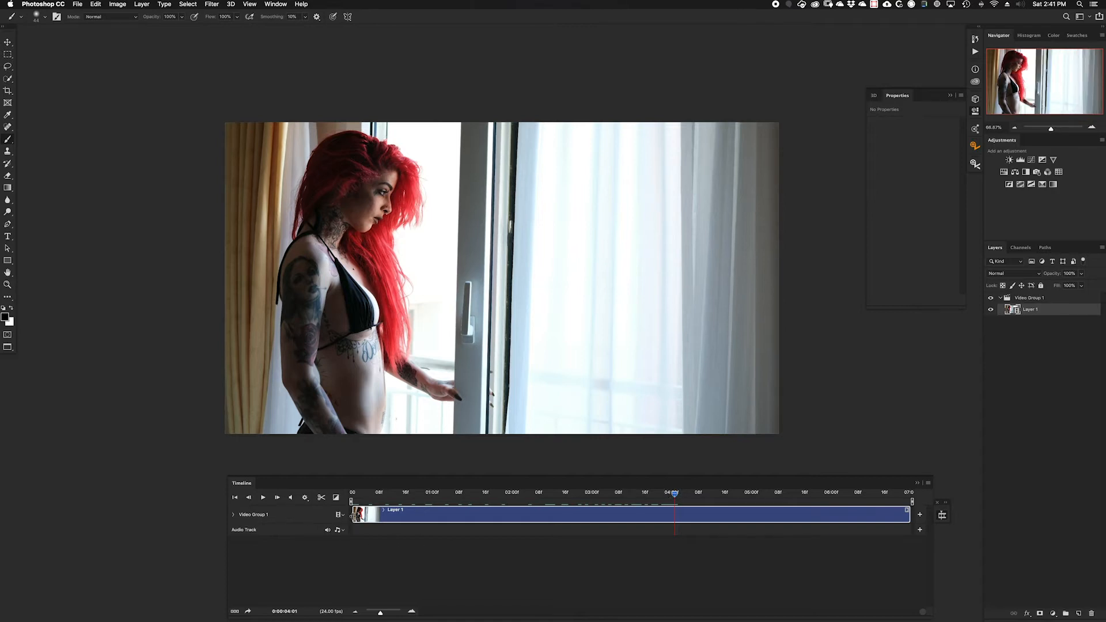
{"action": "left_click_drag", "start_coordinate": [353, 514], "coordinate": [437, 514]}
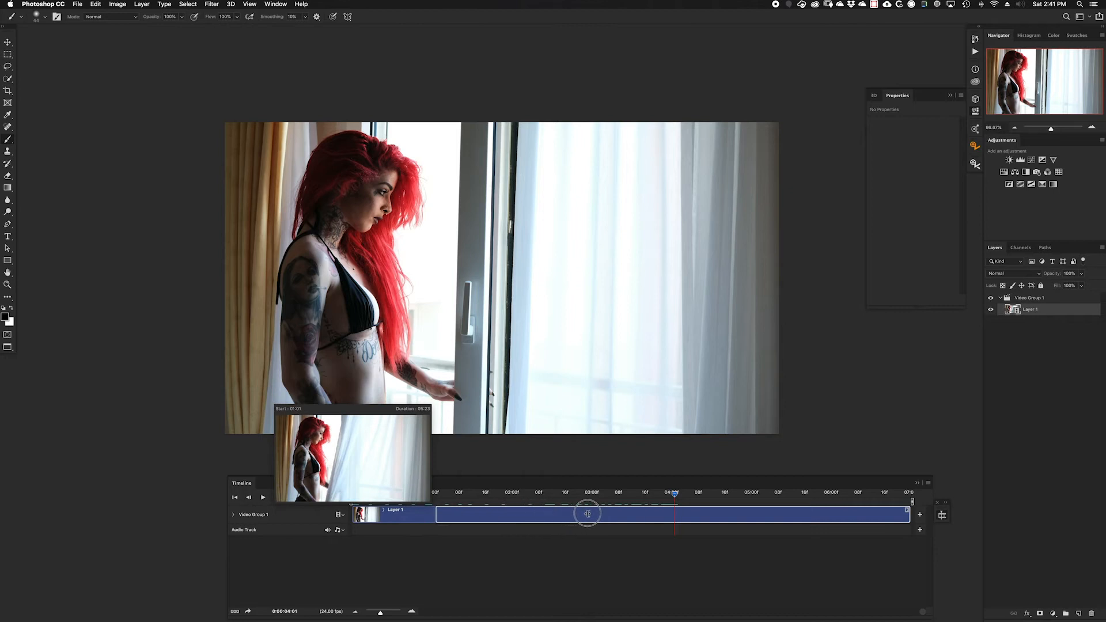
{"action": "left_click_drag", "start_coordinate": [588, 514], "coordinate": [674, 513]}
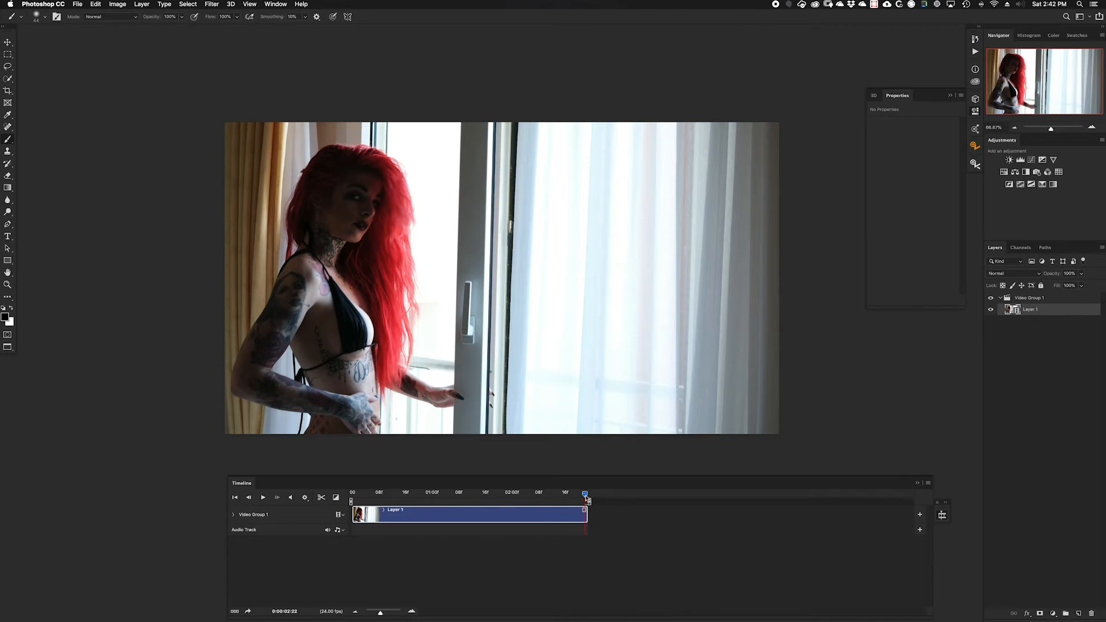
Step: Trim the end of the Layer 1 clip to about 0:00:02:06 and play the shortened clip
{"action": "left_click_drag", "start_coordinate": [586, 497], "coordinate": [538, 502]}
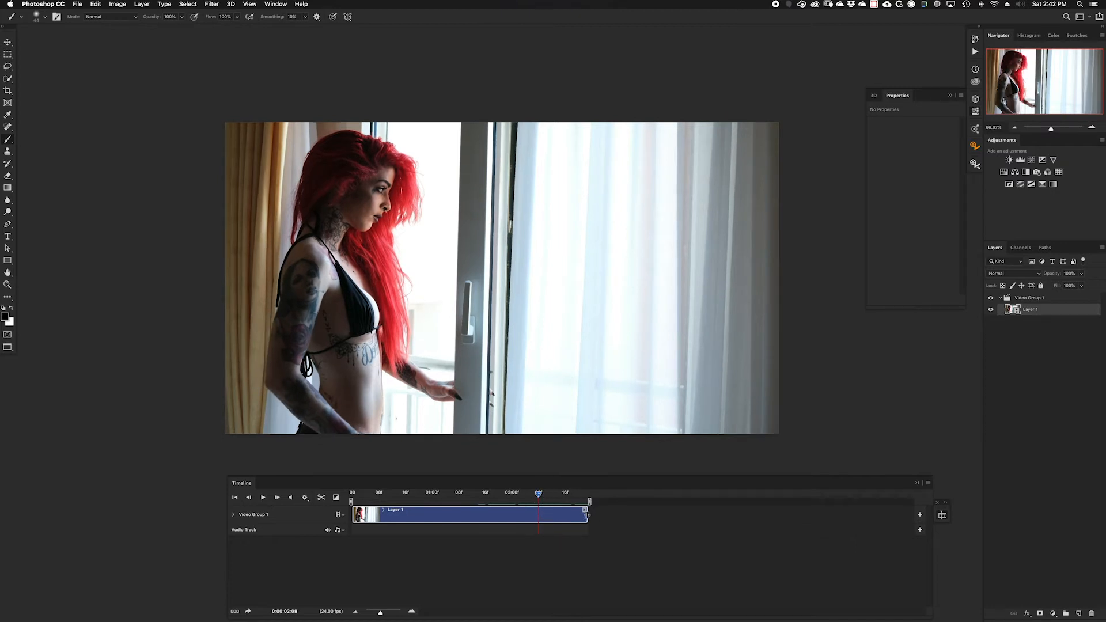
{"action": "left_click_drag", "start_coordinate": [585, 514], "coordinate": [538, 514]}
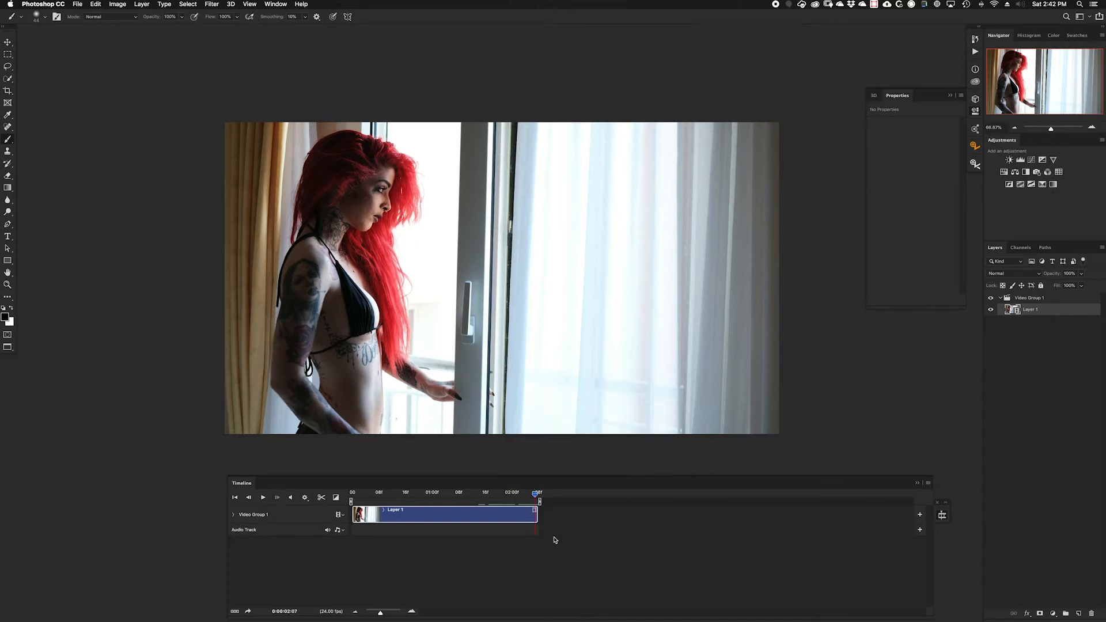
{"action": "left_click", "coordinate": [263, 499]}
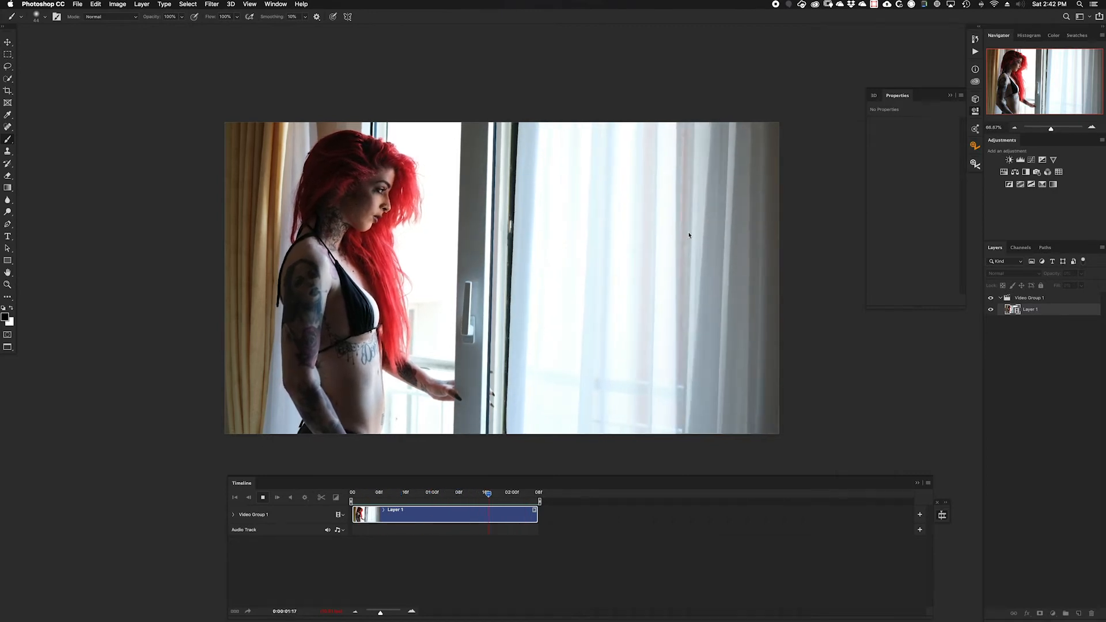
{"action": "left_click", "coordinate": [262, 498]}
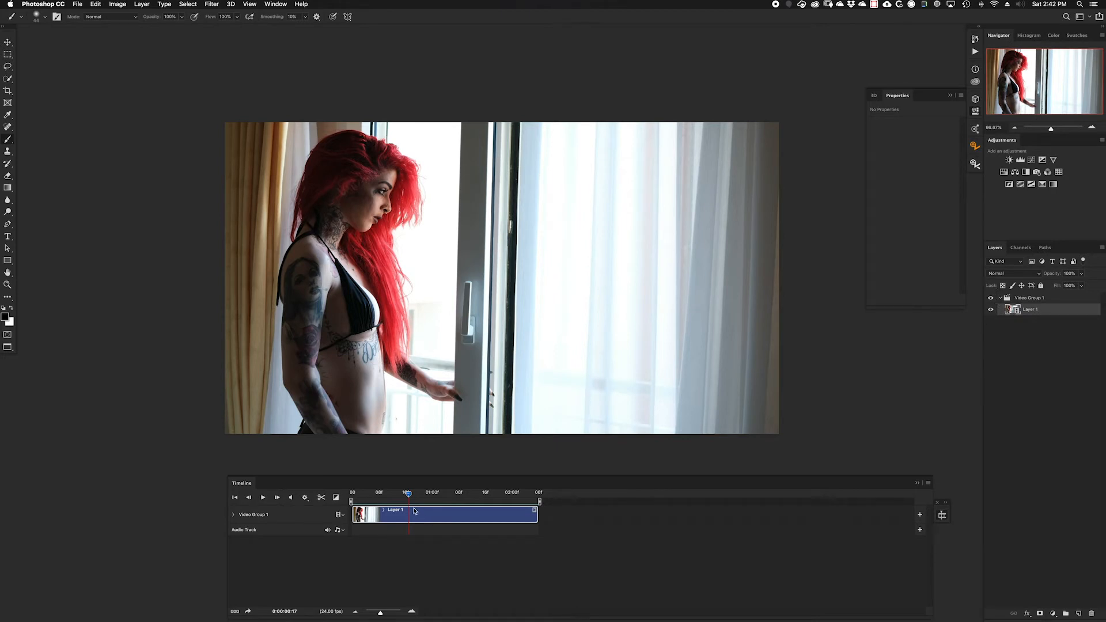
Step: Stamp the frame at 0:00:01:07 onto a new layer and place that layer above Video Group 1
{"action": "left_click_drag", "start_coordinate": [408, 497], "coordinate": [455, 500]}
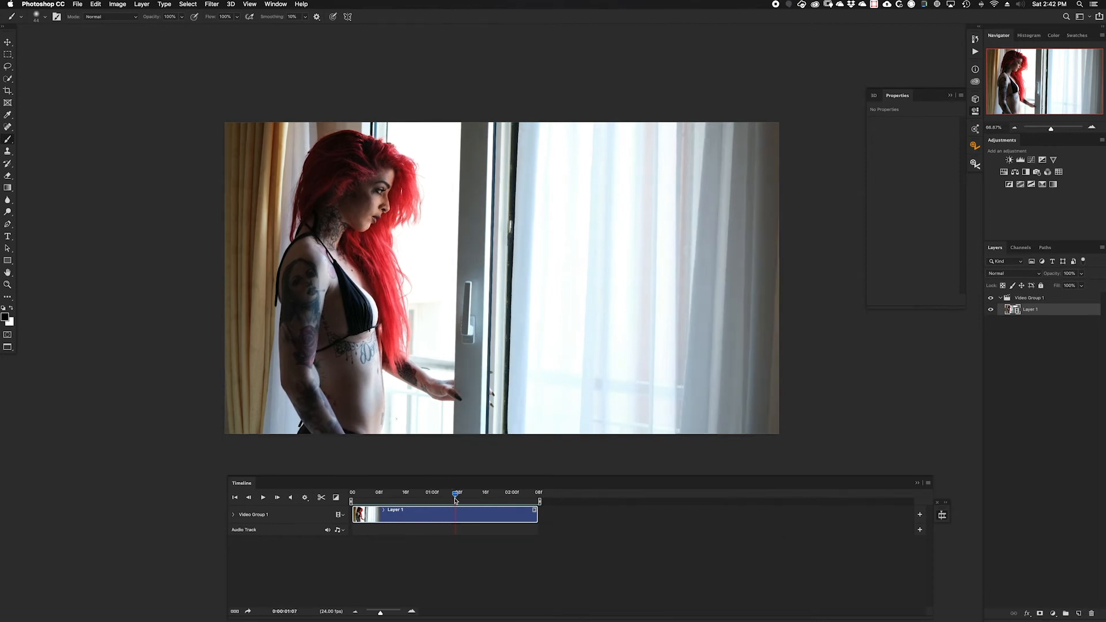
{"action": "left_click", "coordinate": [1080, 614]}
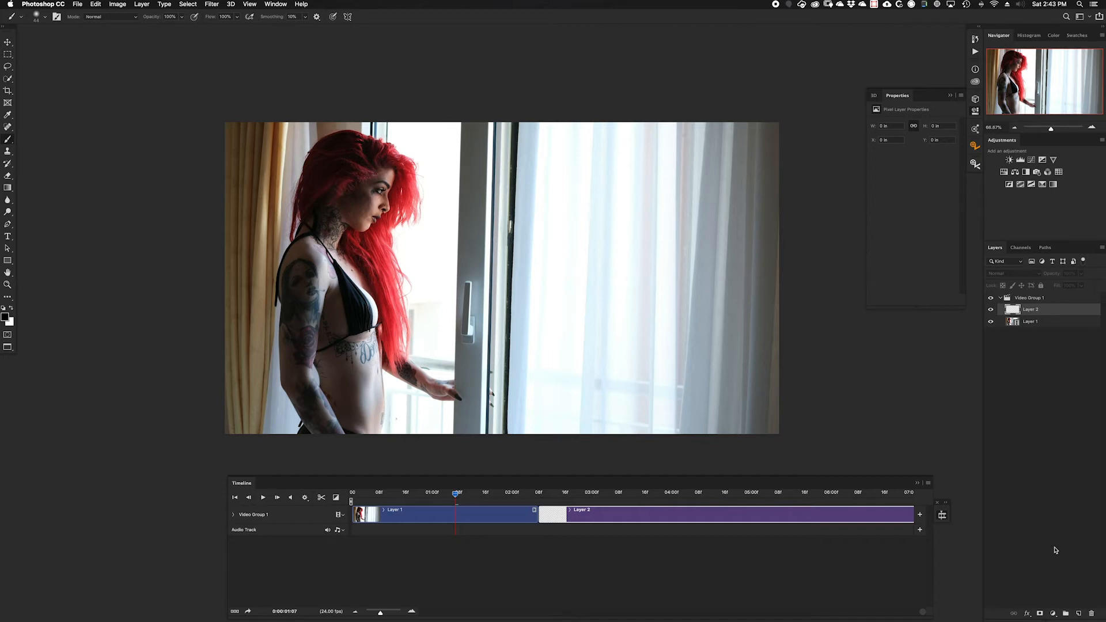
{"action": "key", "text": "alt+shift+super+e"}
{"action": "left_click_drag", "start_coordinate": [1011, 311], "coordinate": [1014, 295]}
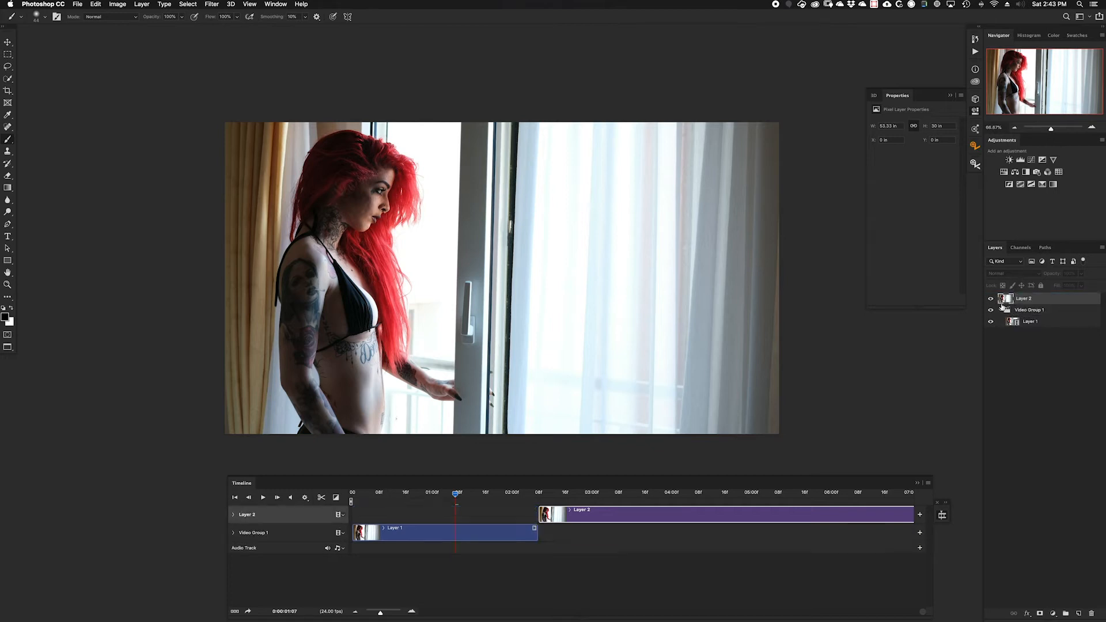
Step: Align the still frame layer with the timeline's start, trim it to Layer 1's length and play the result
{"action": "left_click_drag", "start_coordinate": [667, 514], "coordinate": [505, 514]}
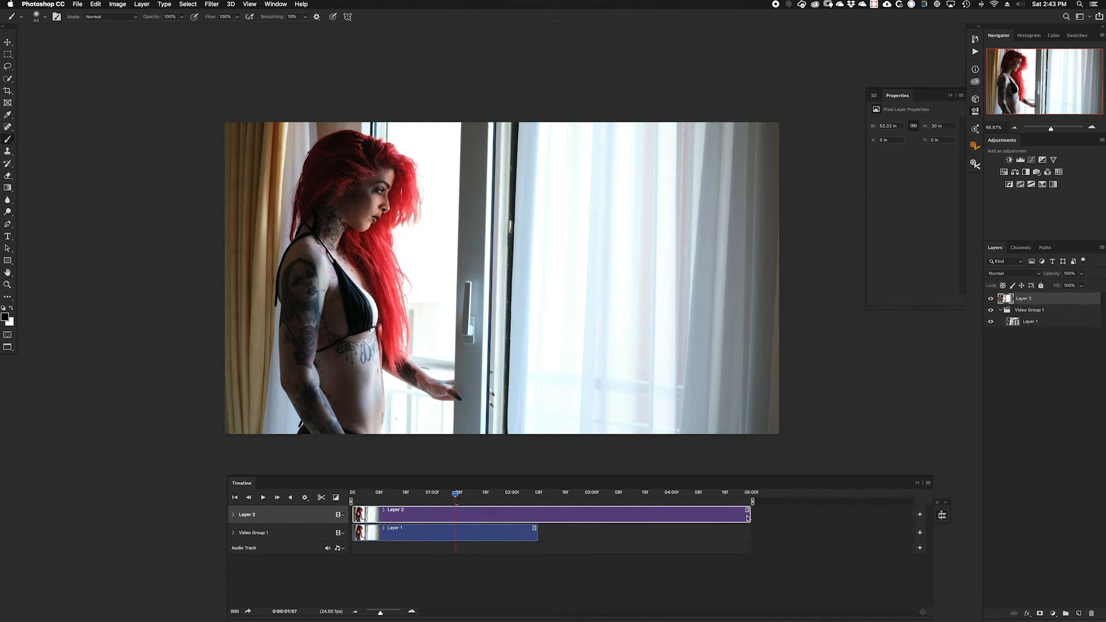
{"action": "left_click_drag", "start_coordinate": [748, 518], "coordinate": [538, 515]}
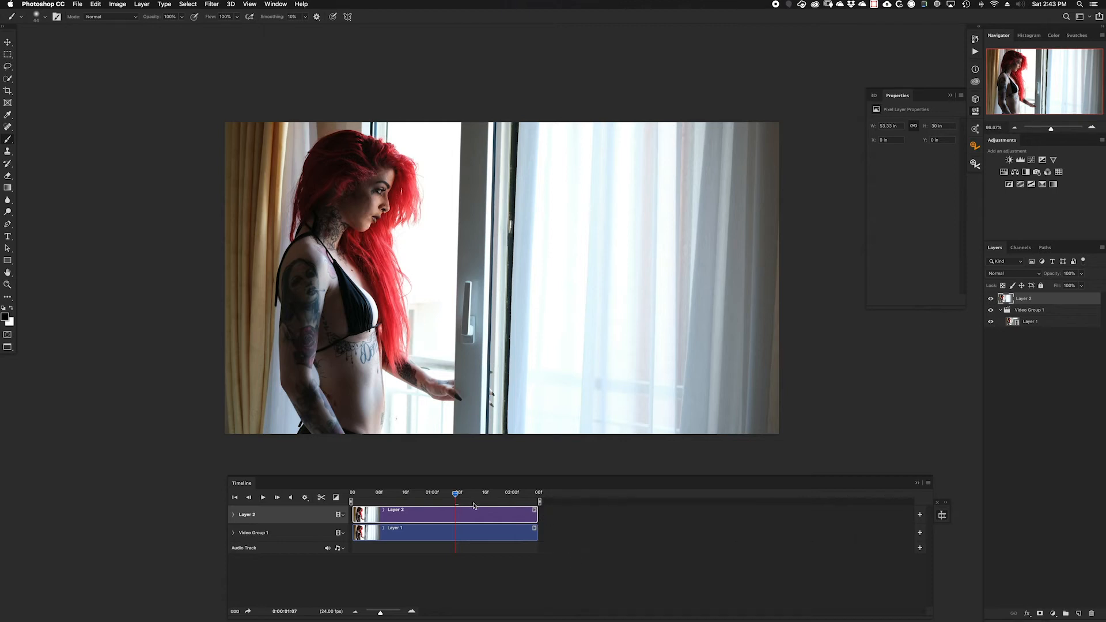
{"action": "left_click", "coordinate": [263, 498]}
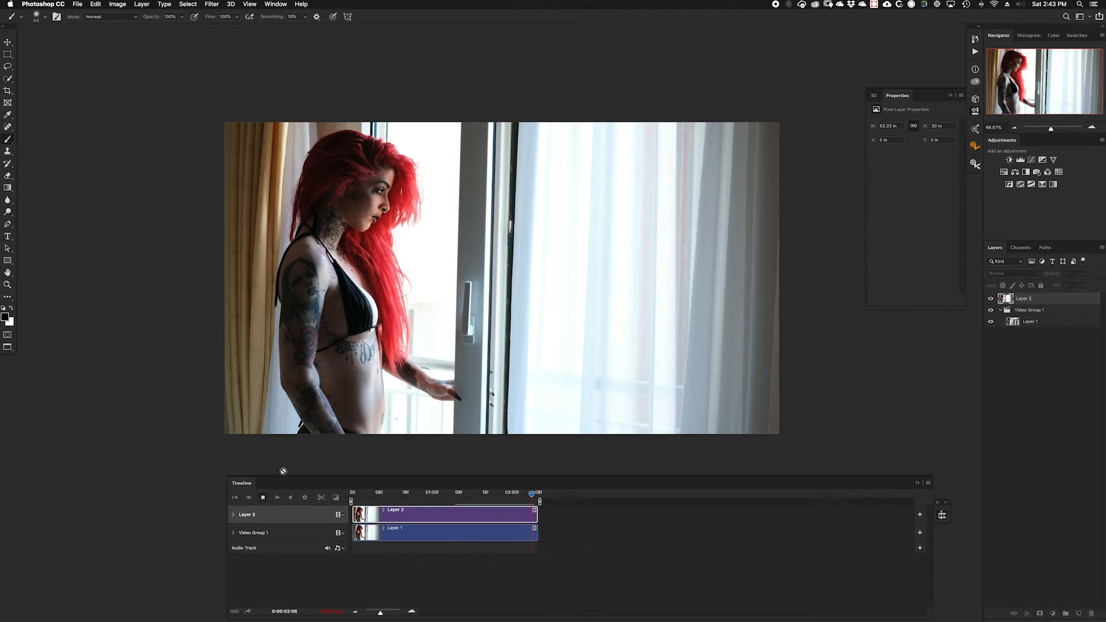
{"action": "left_click", "coordinate": [263, 498]}
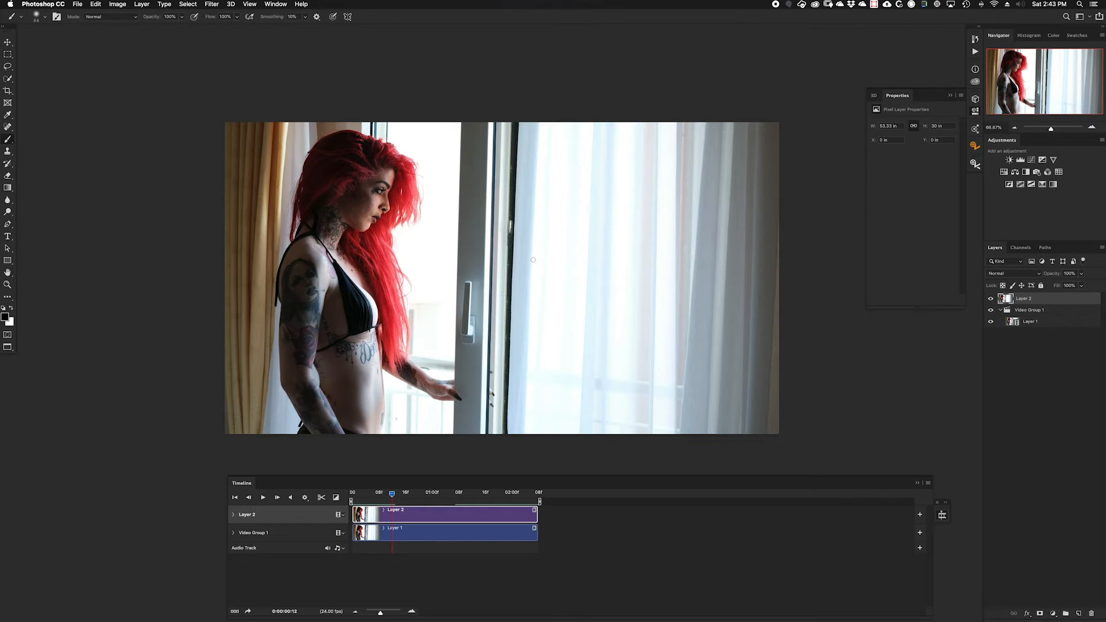
Step: Paint over the curtain beside the window frame in Quick Mask mode with a large soft brush, down to the image's lower edge
{"action": "key", "text": "q"}
{"action": "scroll", "coordinate": [535, 263], "scroll_direction": "up", "scroll_amount": 2}
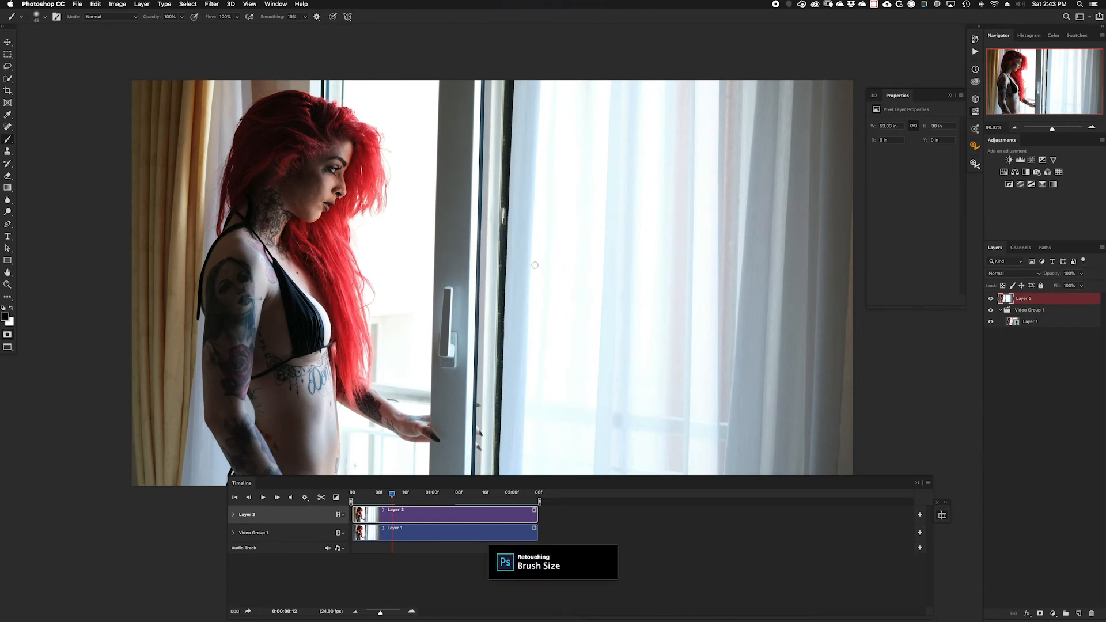
{"action": "key", "text": "bracketright"}
{"action": "key", "text": "bracketright"}
{"action": "key", "text": "bracketright"}
{"action": "key", "text": "bracketright"}
{"action": "key", "text": "bracketright"}
{"action": "key", "text": "bracketright"}
{"action": "key", "text": "bracketright"}
{"action": "key", "text": "bracketright"}
{"action": "key", "text": "bracketright"}
{"action": "key", "text": "bracketright"}
{"action": "key", "text": "bracketright"}
{"action": "key", "text": "bracketright"}
{"action": "key", "text": "bracketright"}
{"action": "key", "text": "bracketright"}
{"action": "key", "text": "bracketright"}
{"action": "key", "text": "bracketright"}
{"action": "key", "text": "bracketright"}
{"action": "key", "text": "bracketright"}
{"action": "mouse_move", "coordinate": [543, 98]}
{"action": "left_mouse_down"}
{"action": "mouse_move", "coordinate": [552, 266]}
{"action": "mouse_move", "coordinate": [545, 276]}
{"action": "mouse_move", "coordinate": [541, 227]}
{"action": "mouse_move", "coordinate": [551, 417]}
{"action": "mouse_move", "coordinate": [549, 449]}
{"action": "mouse_move", "coordinate": [537, 428]}
{"action": "mouse_move", "coordinate": [540, 463]}
{"action": "mouse_move", "coordinate": [722, 446]}
{"action": "mouse_move", "coordinate": [849, 452]}
{"action": "mouse_move", "coordinate": [819, 119]}
{"action": "mouse_move", "coordinate": [828, 93]}
{"action": "mouse_move", "coordinate": [605, 113]}
{"action": "left_mouse_up"}
{"action": "mouse_move", "coordinate": [615, 283]}
{"action": "left_mouse_down"}
{"action": "mouse_move", "coordinate": [623, 395]}
{"action": "mouse_move", "coordinate": [769, 381]}
{"action": "left_mouse_up"}
{"action": "mouse_move", "coordinate": [772, 303]}
{"action": "left_mouse_down"}
{"action": "mouse_move", "coordinate": [766, 149]}
{"action": "mouse_move", "coordinate": [680, 135]}
{"action": "mouse_move", "coordinate": [593, 86]}
{"action": "mouse_move", "coordinate": [636, 216]}
{"action": "mouse_move", "coordinate": [680, 259]}
{"action": "mouse_move", "coordinate": [709, 346]}
{"action": "mouse_move", "coordinate": [755, 253]}
{"action": "mouse_move", "coordinate": [732, 173]}
{"action": "left_mouse_up"}
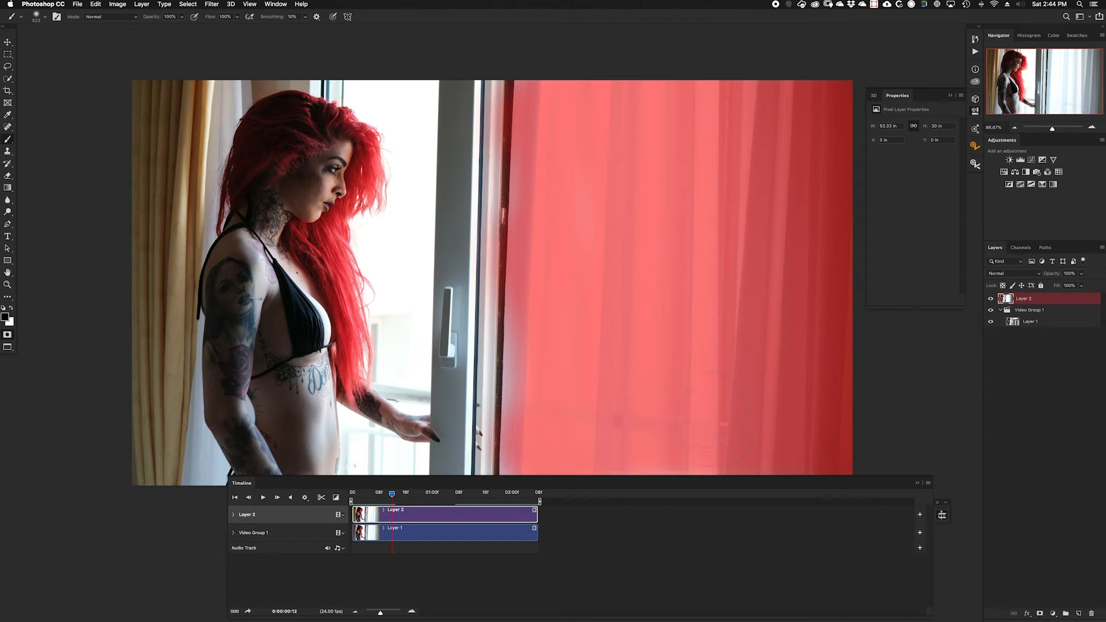
{"action": "key", "text": "super+minus"}
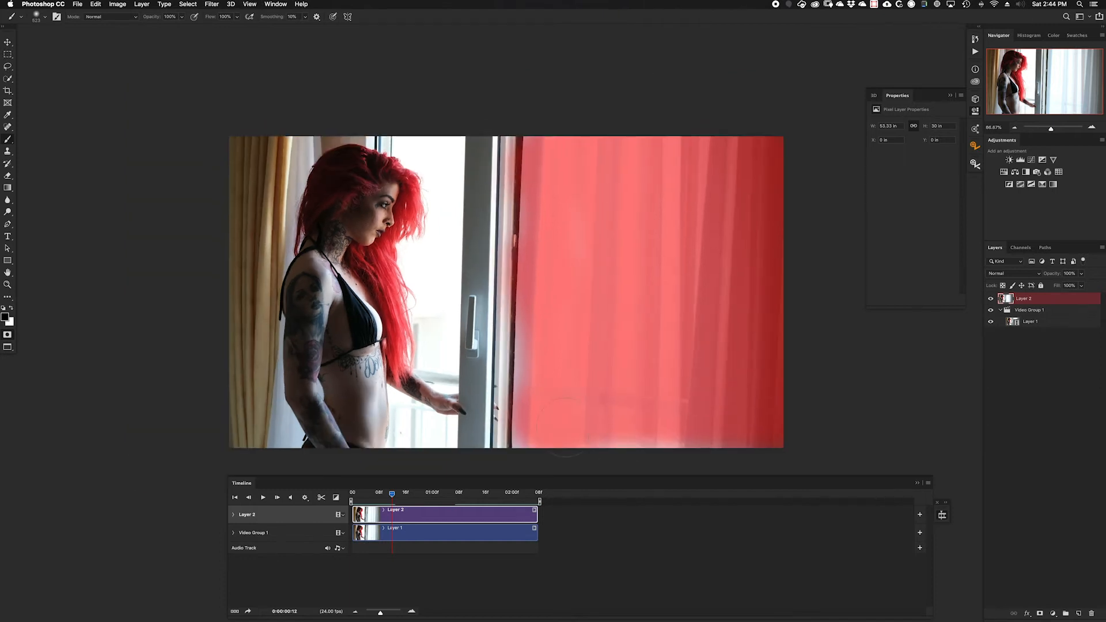
{"action": "left_click_drag", "start_coordinate": [536, 440], "coordinate": [767, 425]}
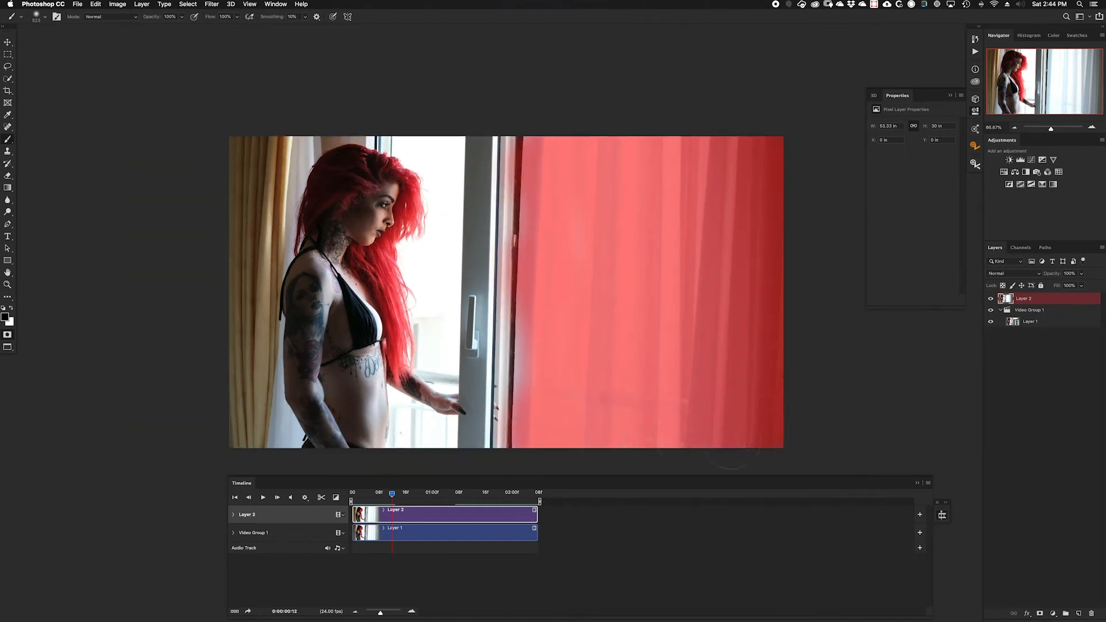
Step: Extend the quick mask along the curtain's edge next to the window frame with a smaller brush
{"action": "key", "text": "bracketleft"}
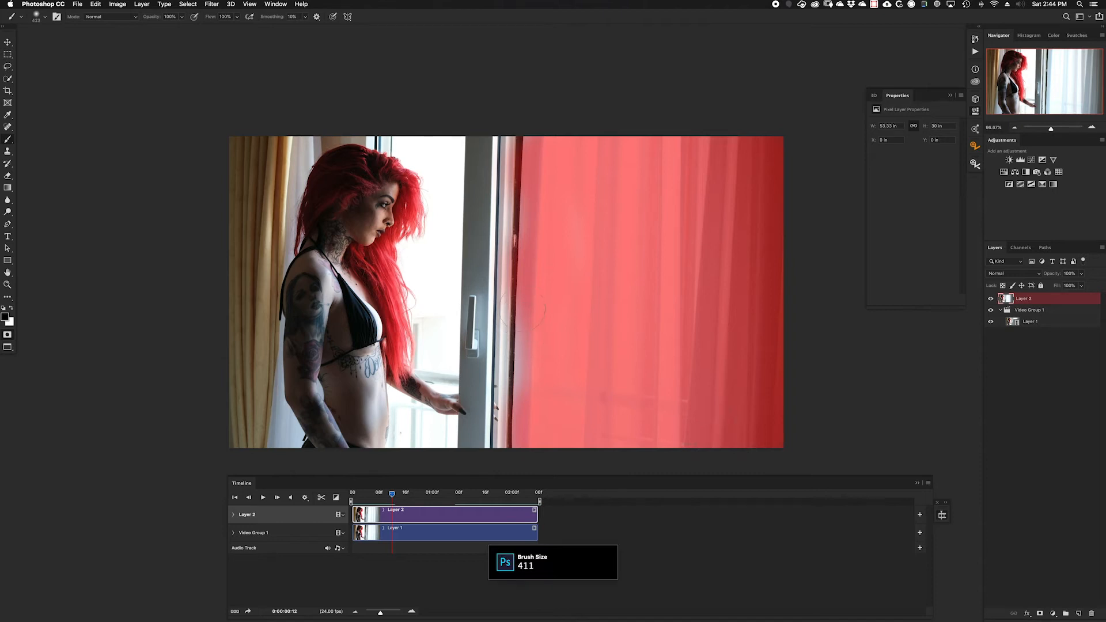
{"action": "key", "text": "bracketleft"}
{"action": "key", "text": "bracketleft"}
{"action": "key", "text": "bracketleft"}
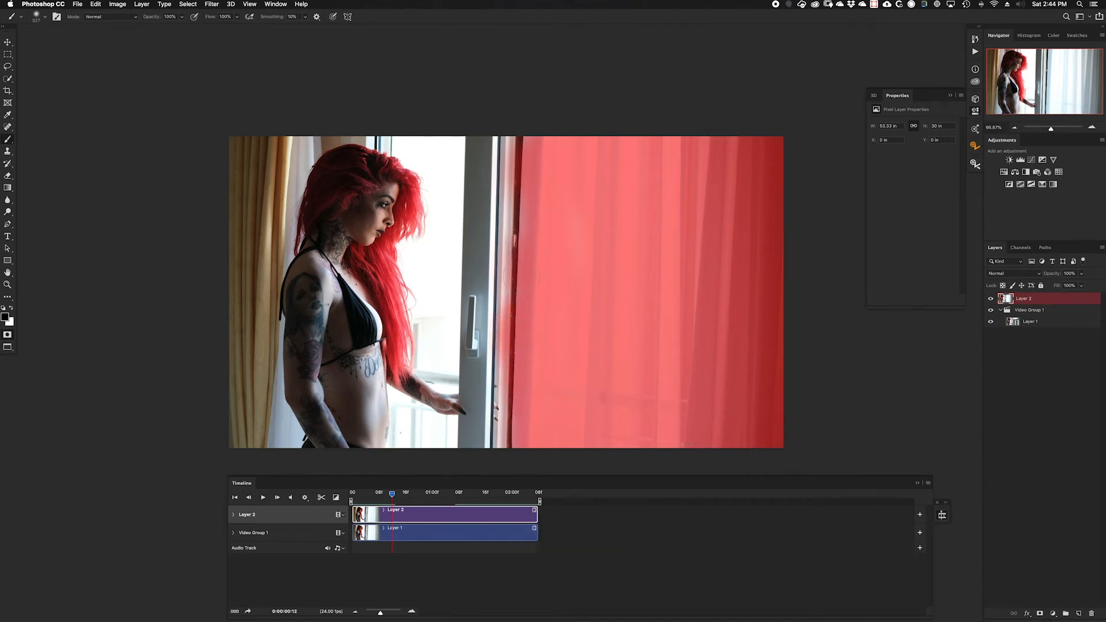
{"action": "mouse_move", "coordinate": [506, 288]}
{"action": "left_mouse_down"}
{"action": "mouse_move", "coordinate": [507, 190]}
{"action": "mouse_move", "coordinate": [522, 139]}
{"action": "left_mouse_up"}
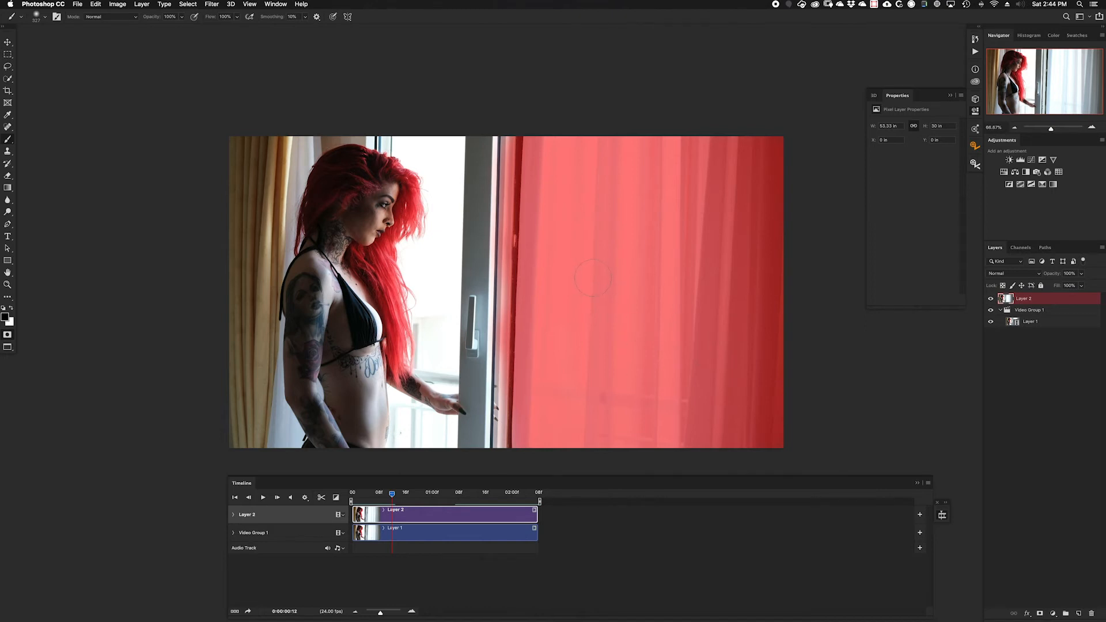
Step: Convert the quick mask to a selection and add it as a layer mask on the still frame layer
{"action": "key", "text": "q"}
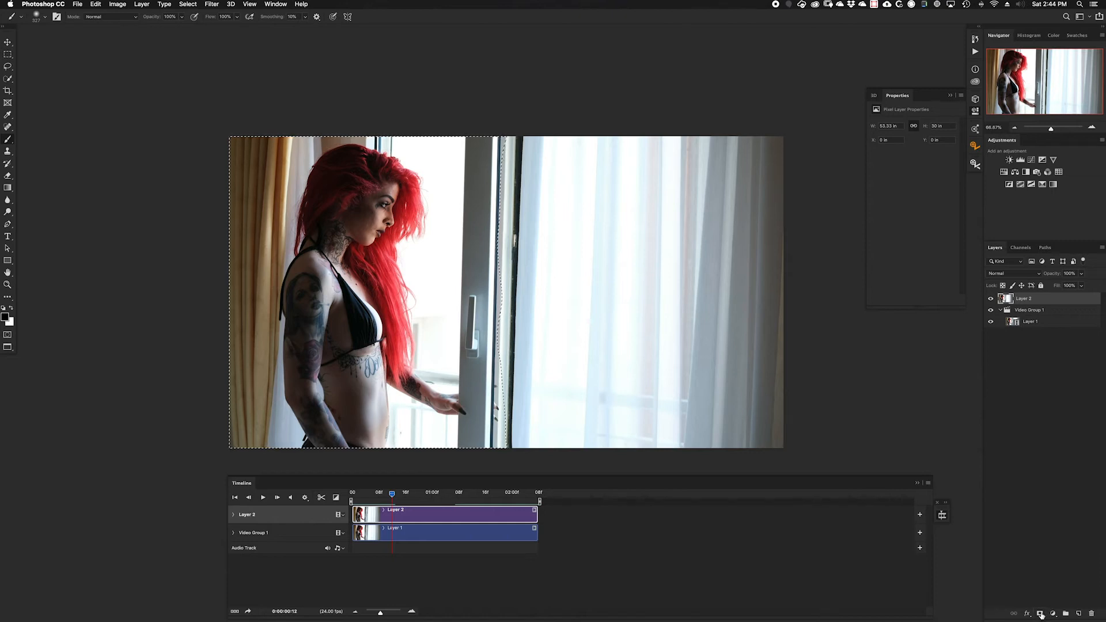
{"action": "left_click", "coordinate": [1041, 614]}
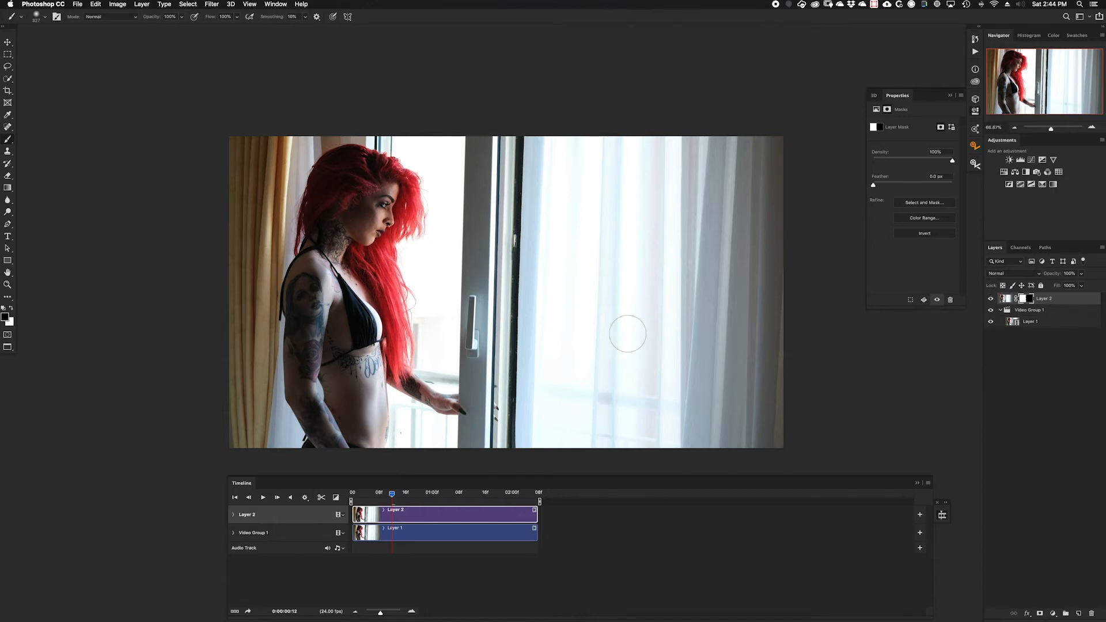
Step: Play the masked composite to check the still woman against the moving curtain
{"action": "left_click", "coordinate": [263, 498]}
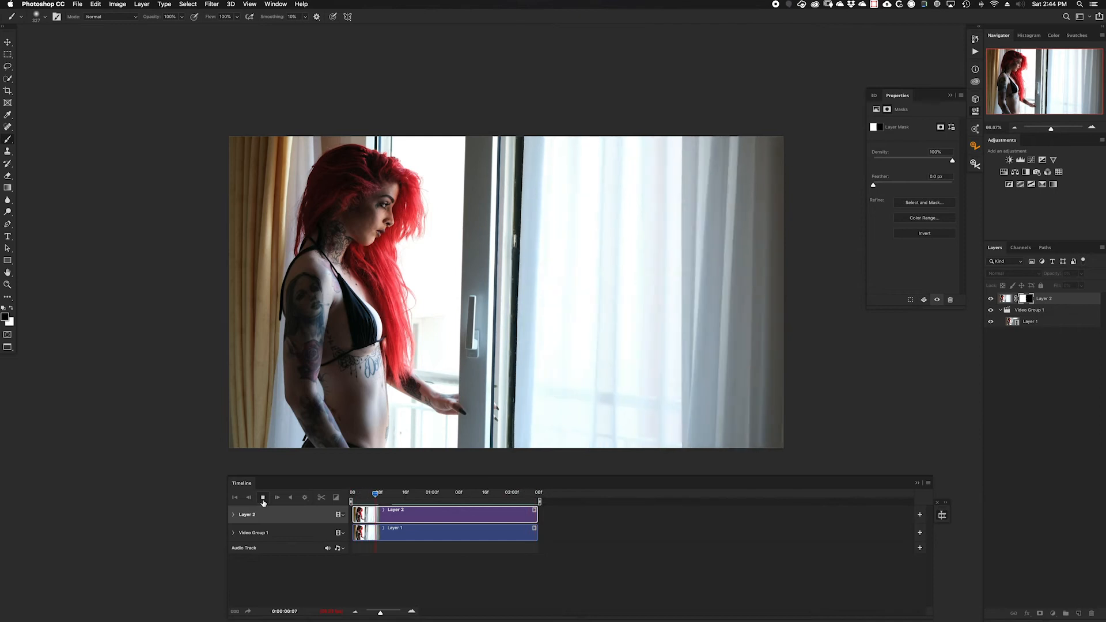
{"action": "left_click", "coordinate": [264, 498]}
{"action": "left_click", "coordinate": [264, 499]}
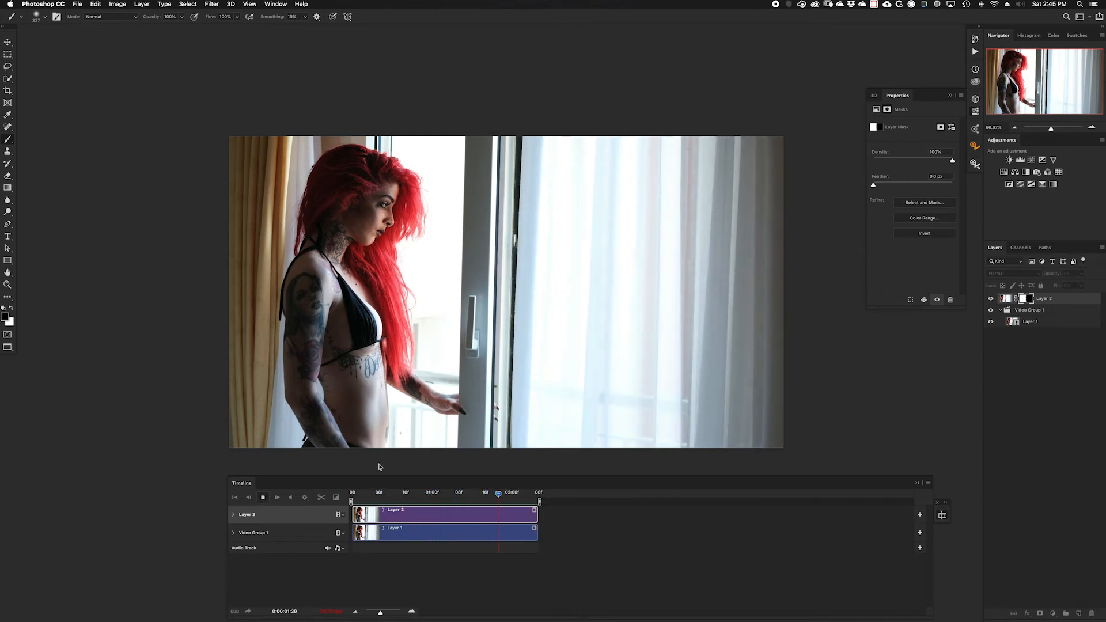
{"action": "left_click", "coordinate": [264, 498]}
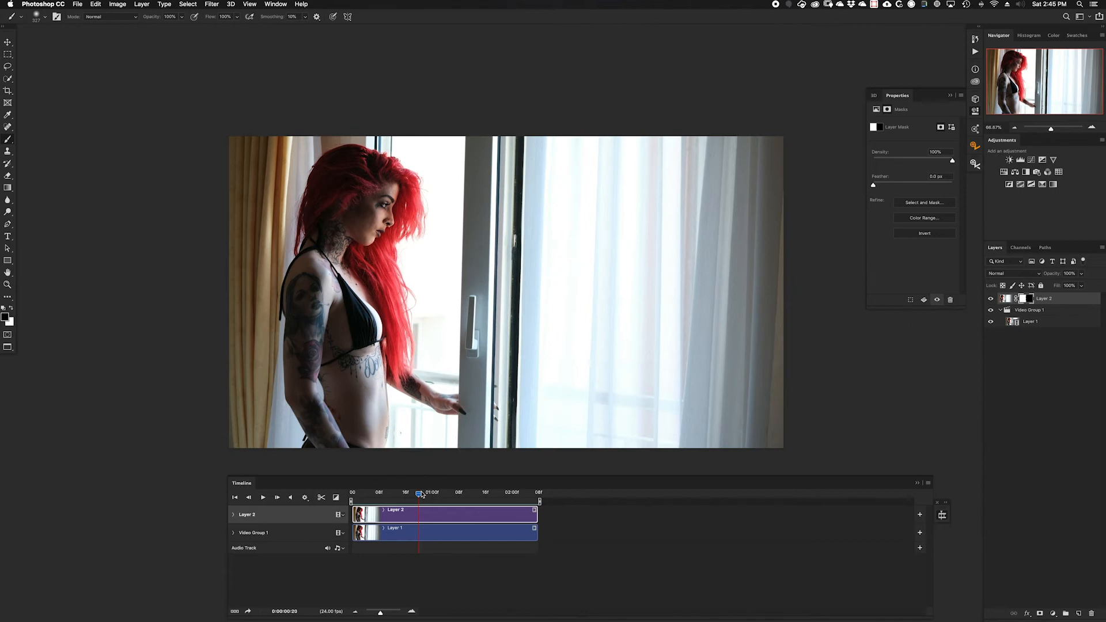
Step: Return the playhead to the start of the timeline and flatten the frames into clips
{"action": "left_click_drag", "start_coordinate": [419, 497], "coordinate": [351, 494]}
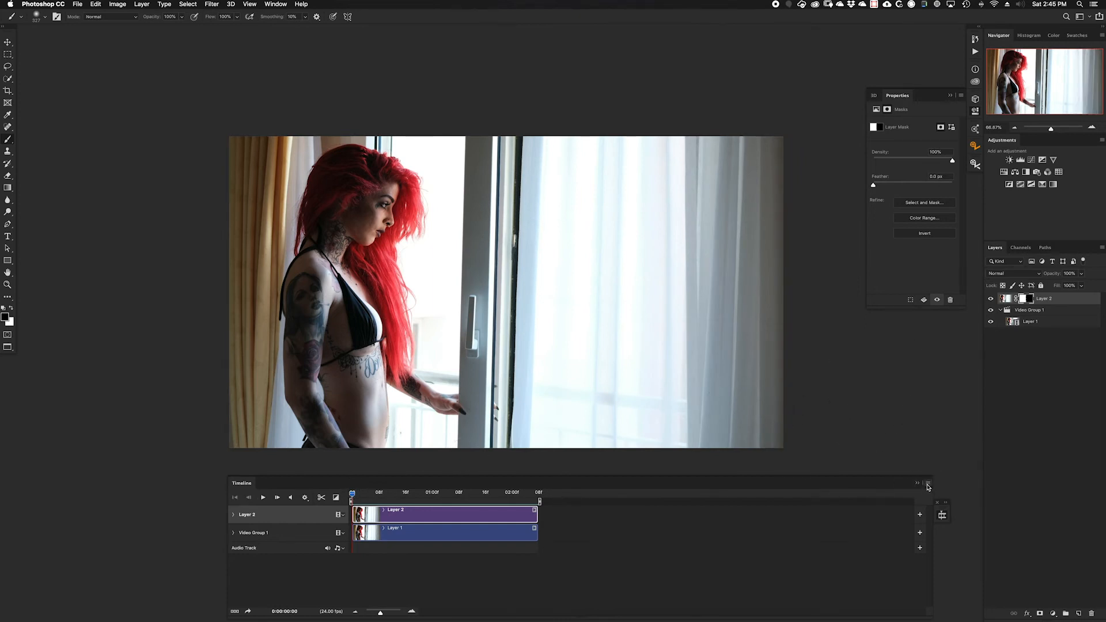
{"action": "left_click", "coordinate": [927, 486]}
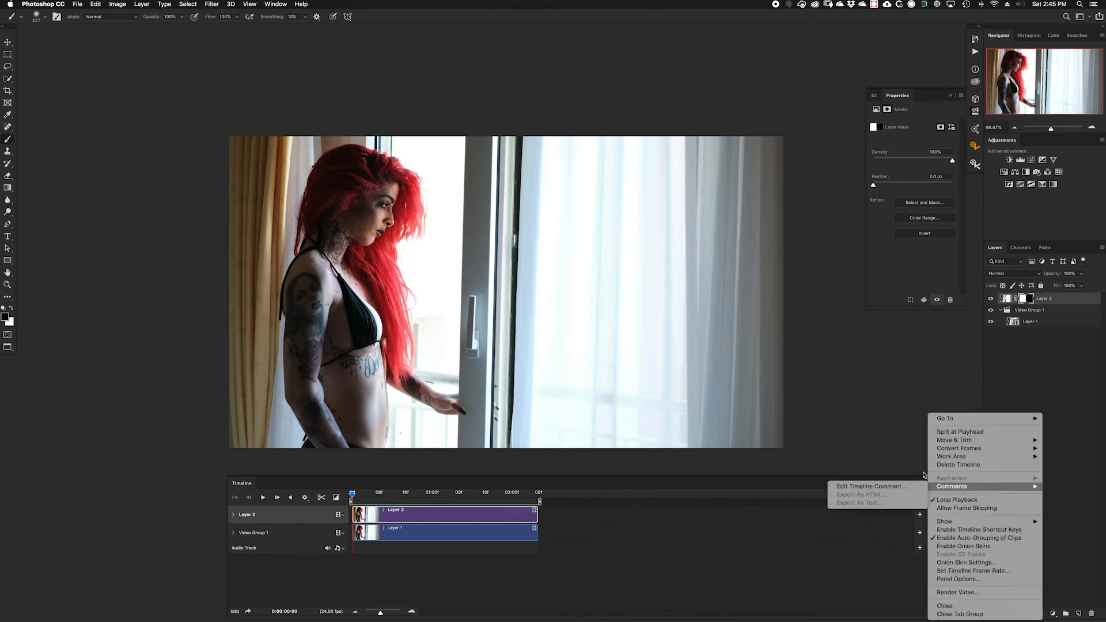
{"action": "left_click", "coordinate": [905, 487]}
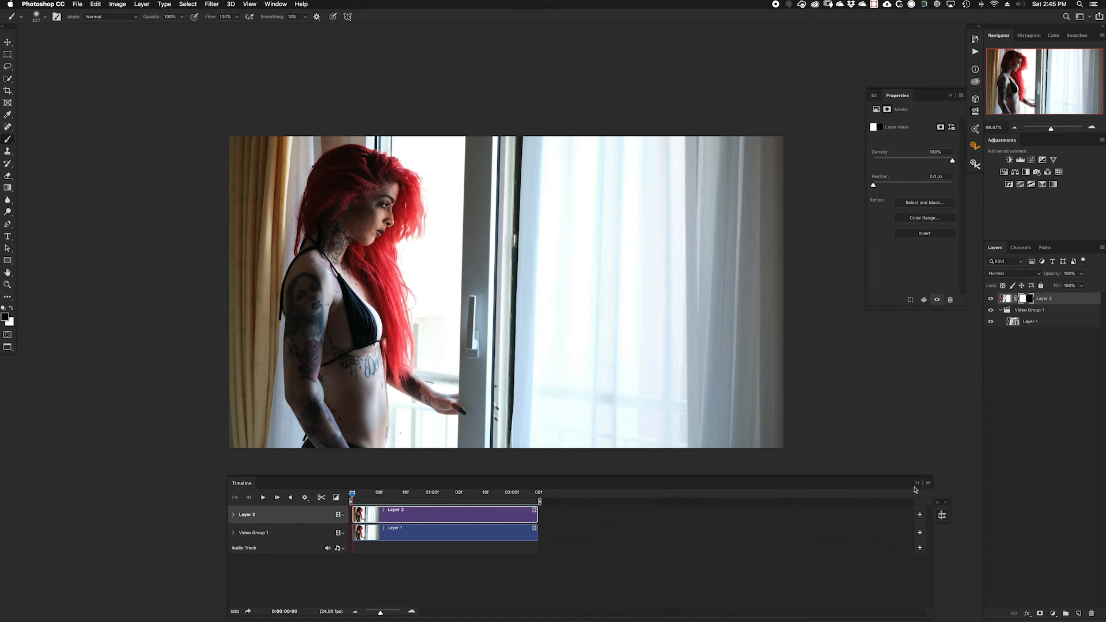
{"action": "left_click", "coordinate": [928, 485]}
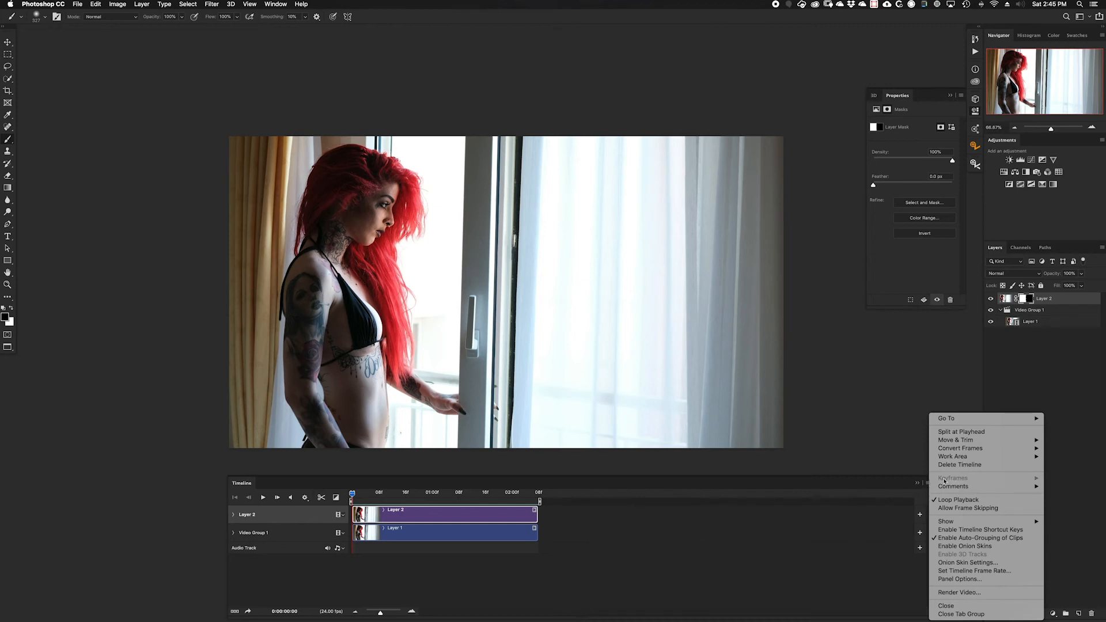
{"action": "mouse_move", "coordinate": [952, 452]}
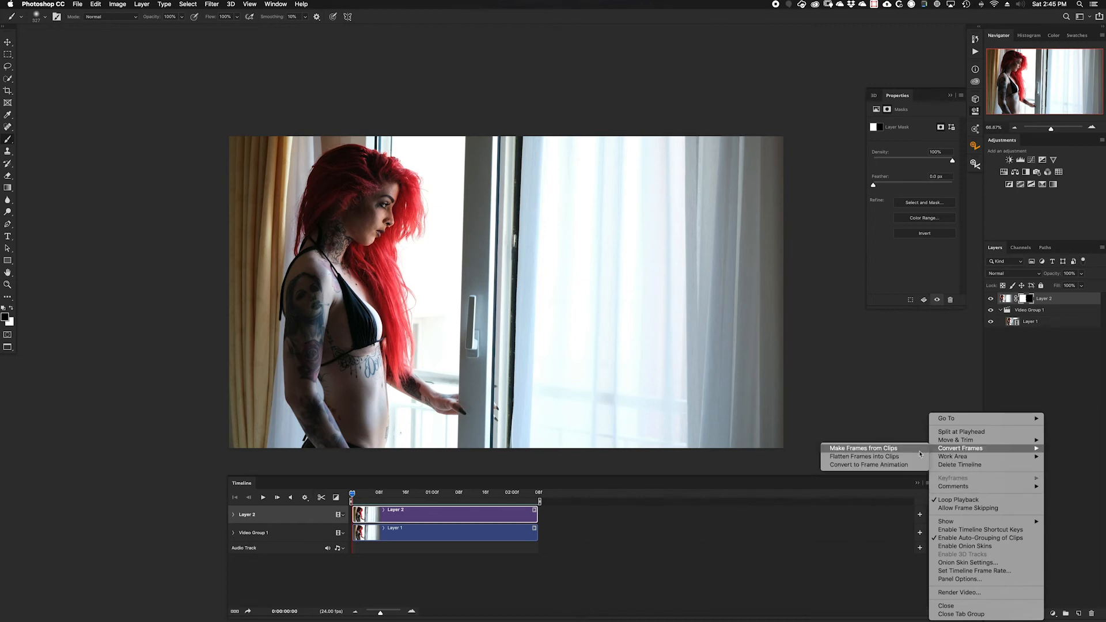
{"action": "left_click", "coordinate": [902, 457]}
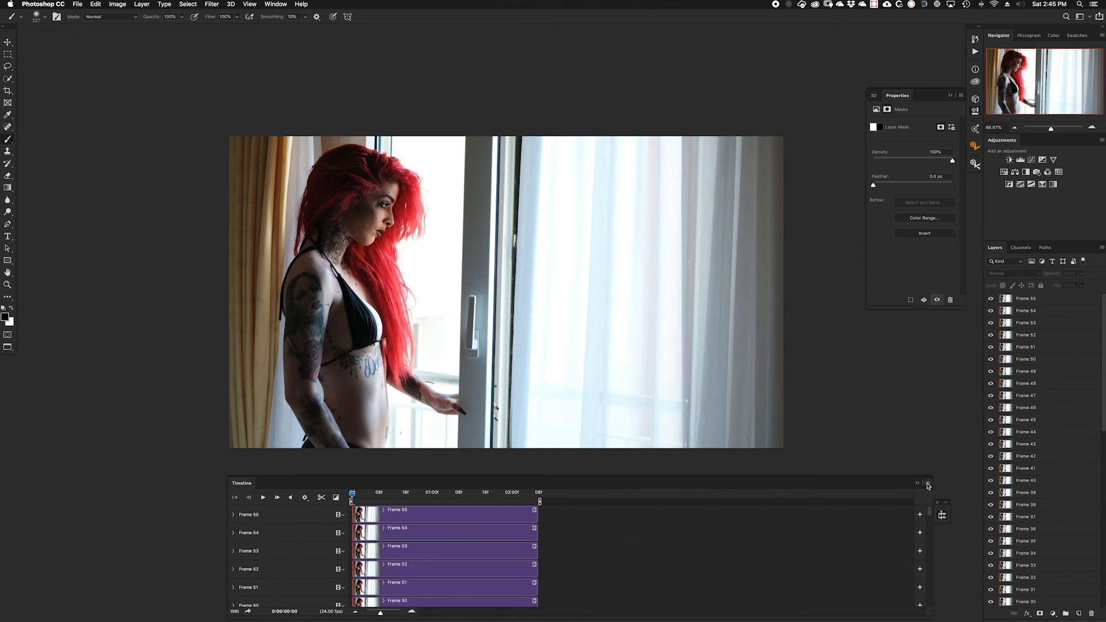
Step: Delete the original masked Layer 2 and Video Group 1 from below the flattened frame layers
{"action": "left_click", "coordinate": [927, 485]}
{"action": "left_click", "coordinate": [897, 488]}
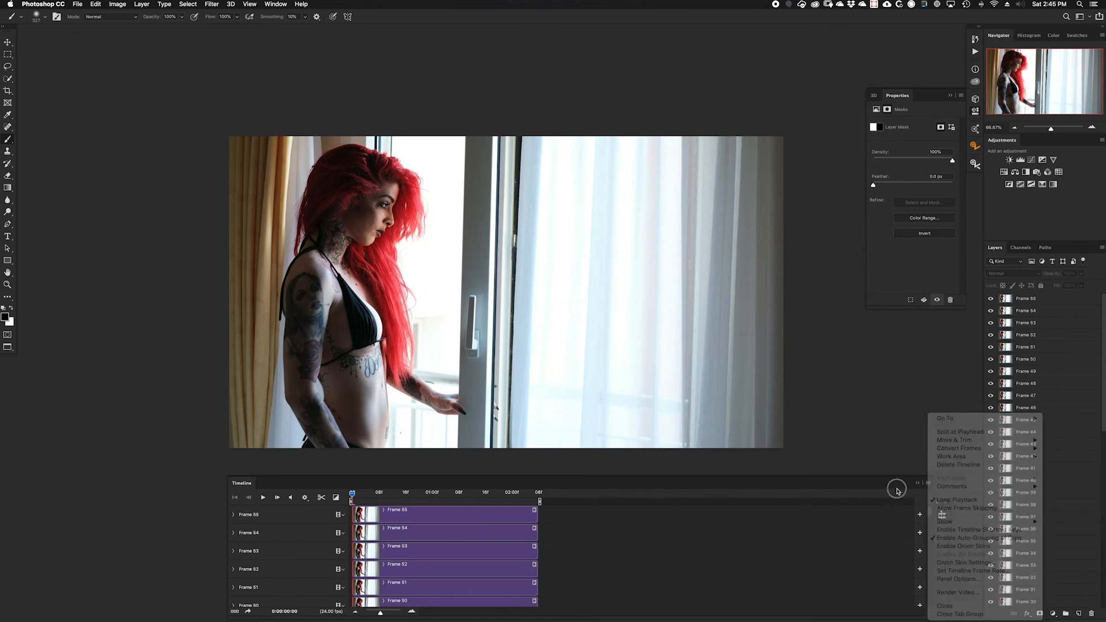
{"action": "left_click_drag", "start_coordinate": [1103, 381], "coordinate": [1096, 573]}
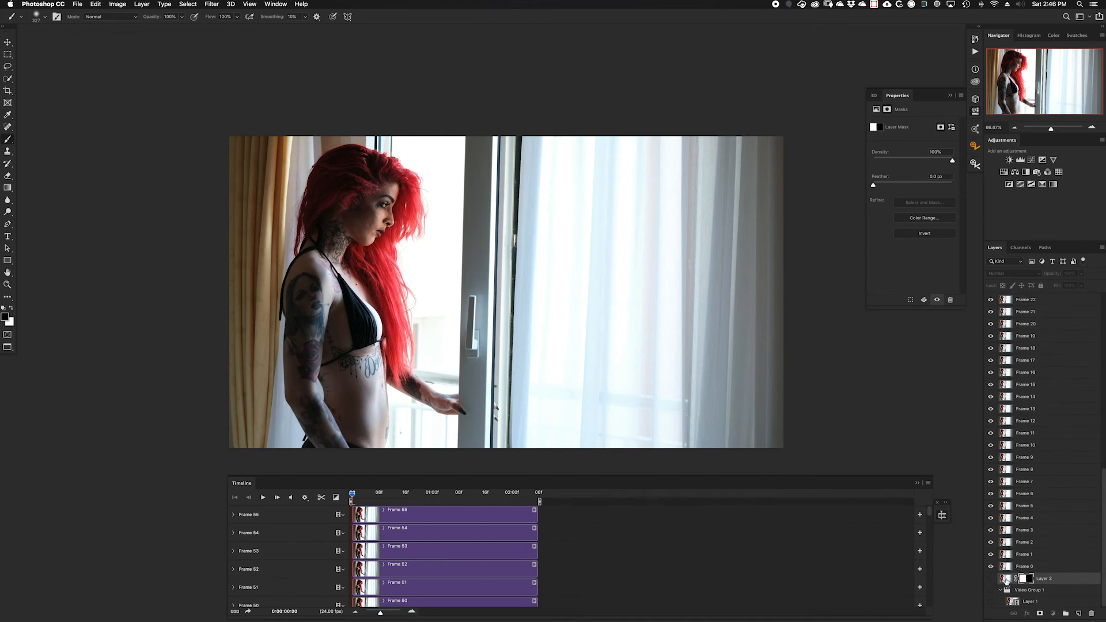
{"action": "left_click", "coordinate": [1006, 580]}
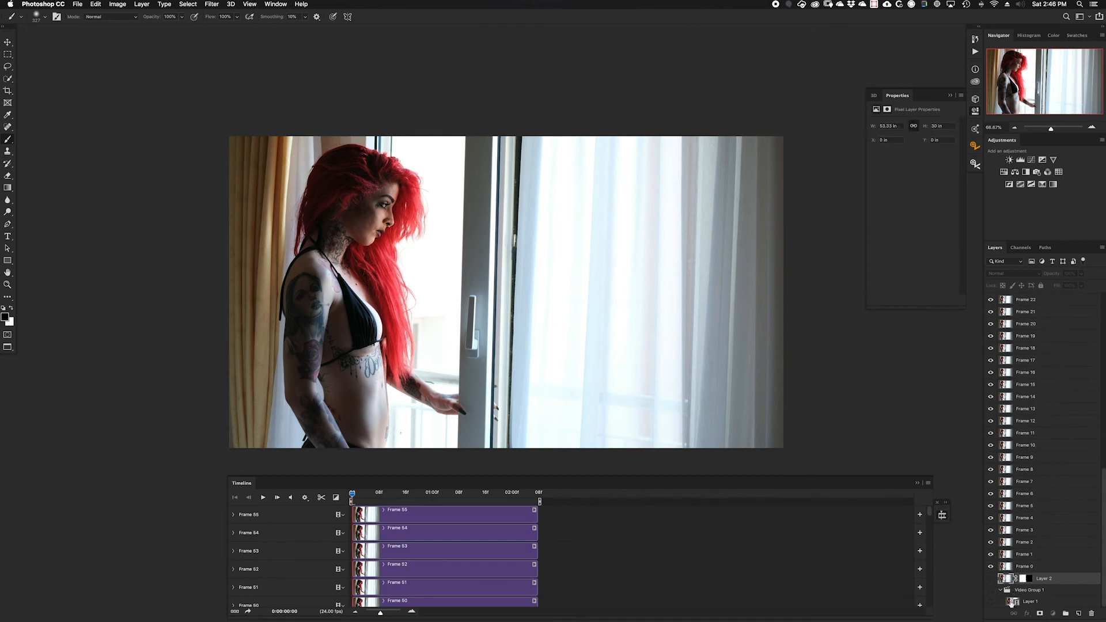
{"action": "left_click", "coordinate": [1013, 603], "text": "shift"}
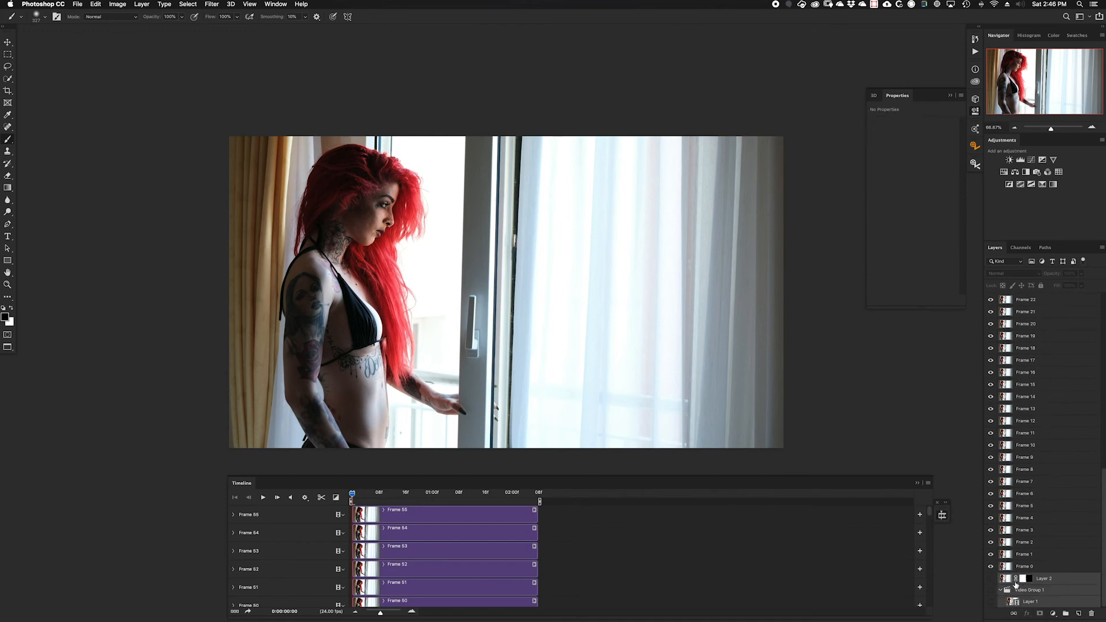
{"action": "key", "text": "Delete"}
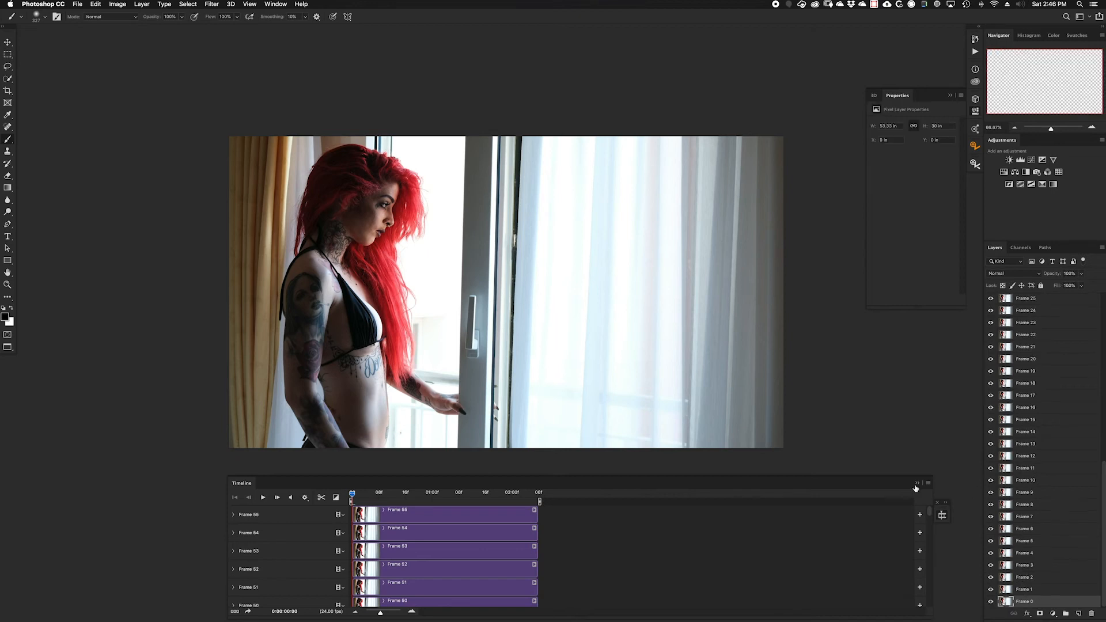
Step: Make frames from the flattened clips so that the frame layers run one after another in the timeline
{"action": "left_click", "coordinate": [928, 484]}
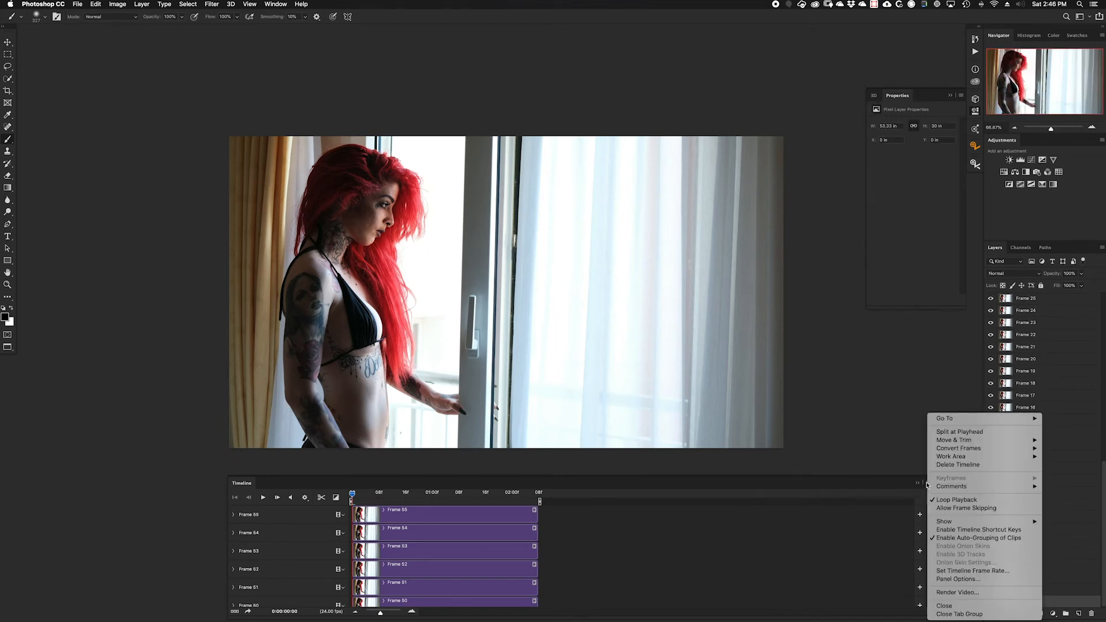
{"action": "mouse_move", "coordinate": [948, 450]}
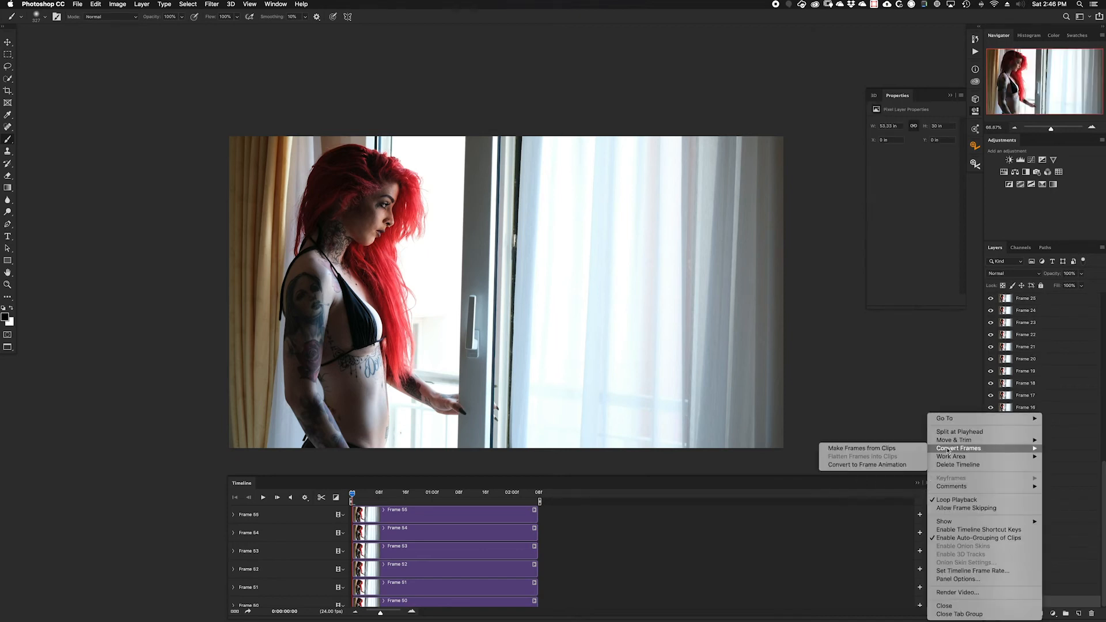
{"action": "left_click", "coordinate": [895, 449]}
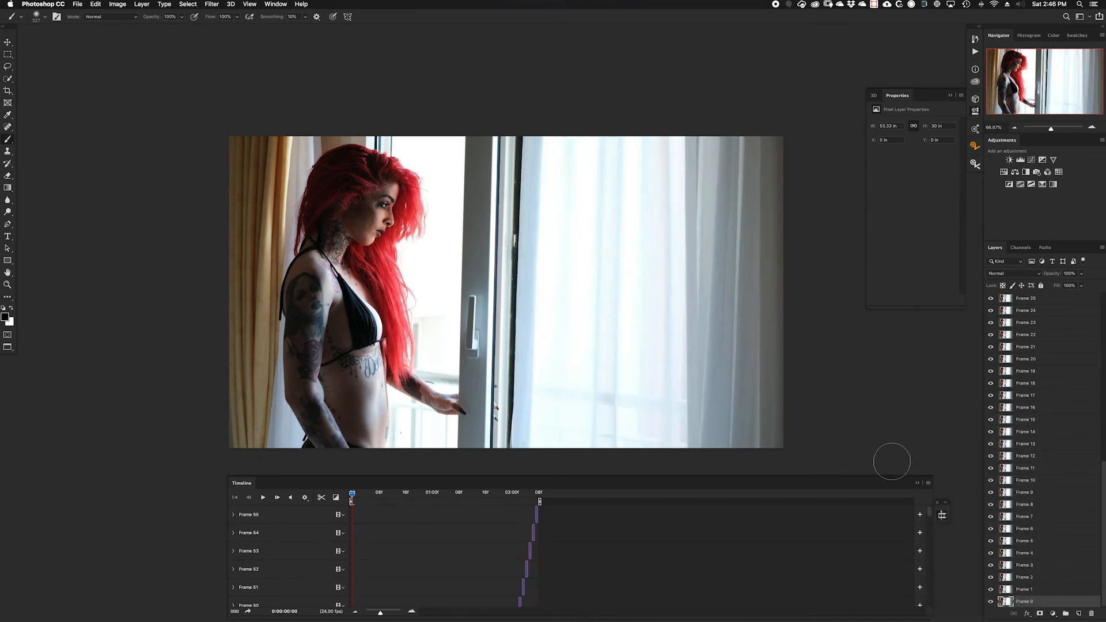
Step: Convert the video timeline to a frame animation and preview its playback
{"action": "left_click", "coordinate": [929, 484]}
{"action": "mouse_move", "coordinate": [956, 448]}
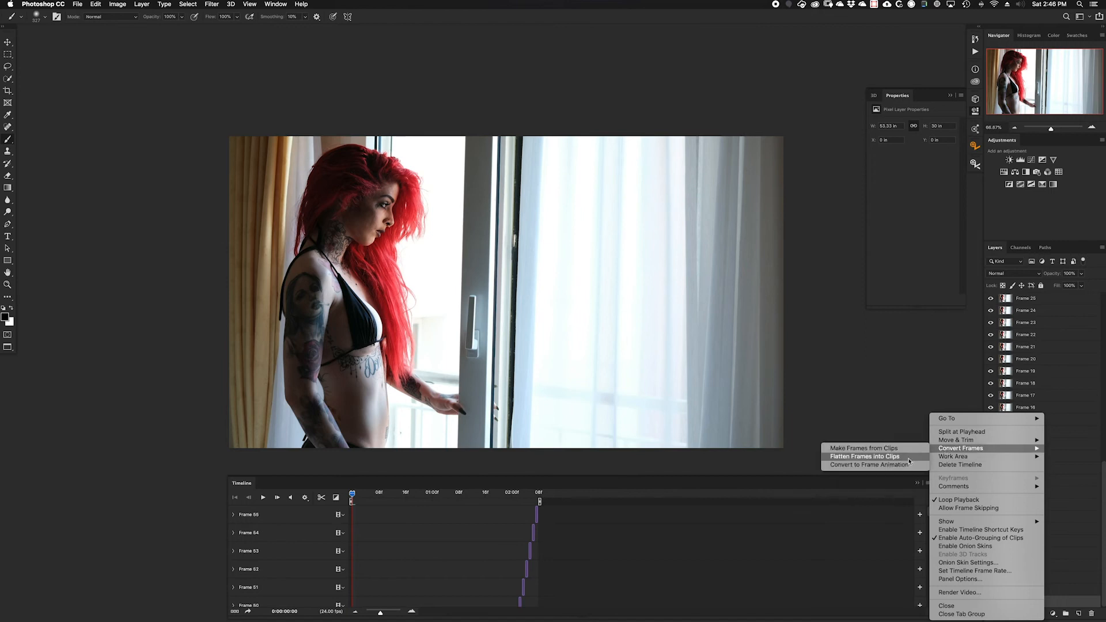
{"action": "left_click", "coordinate": [907, 459]}
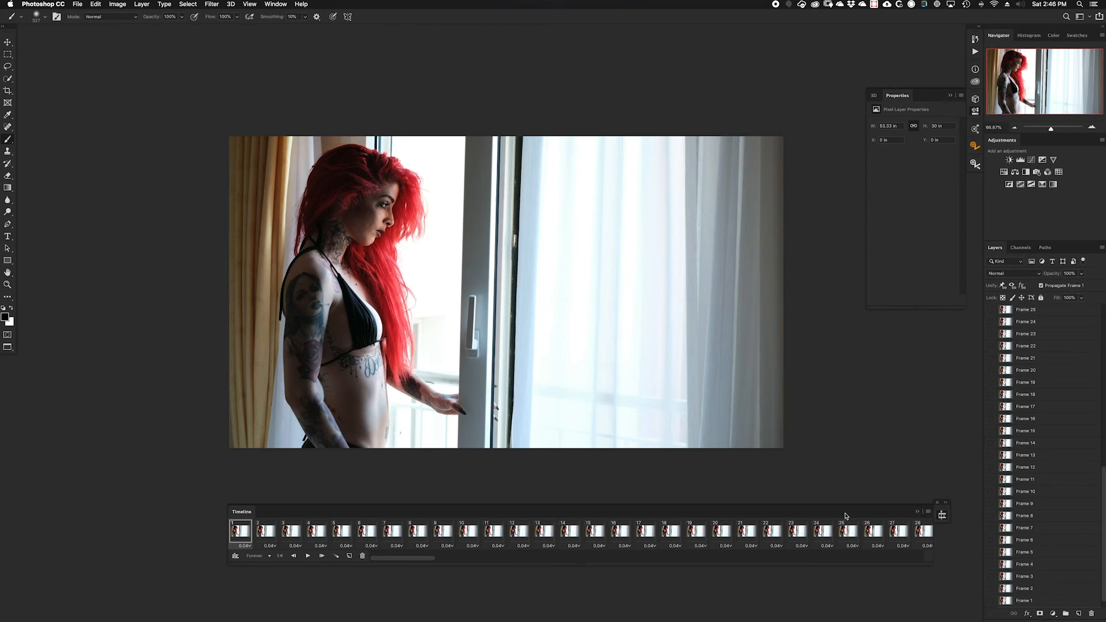
{"action": "left_click", "coordinate": [308, 557]}
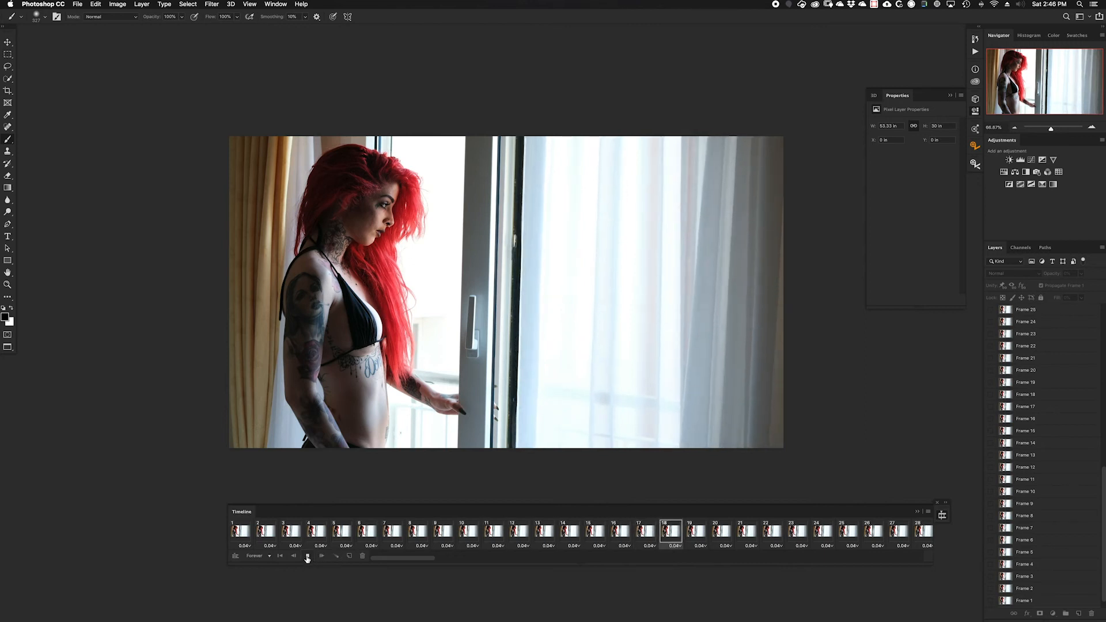
{"action": "left_click", "coordinate": [308, 556]}
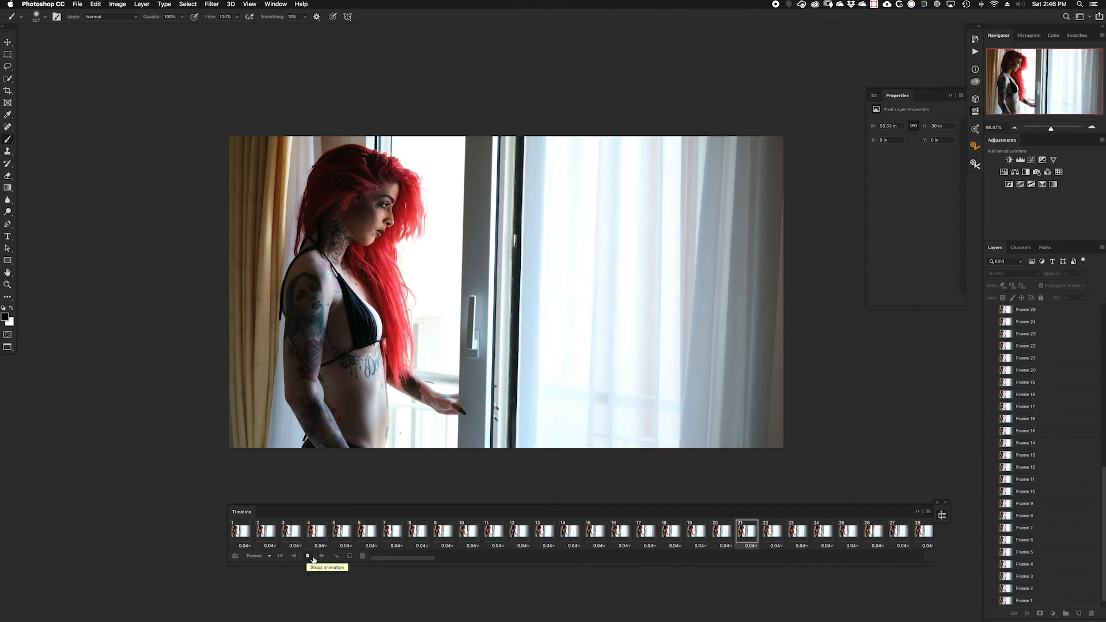
Step: Copy all frames of the animation and paste them with the Paste After Selection method
{"action": "left_click", "coordinate": [928, 512]}
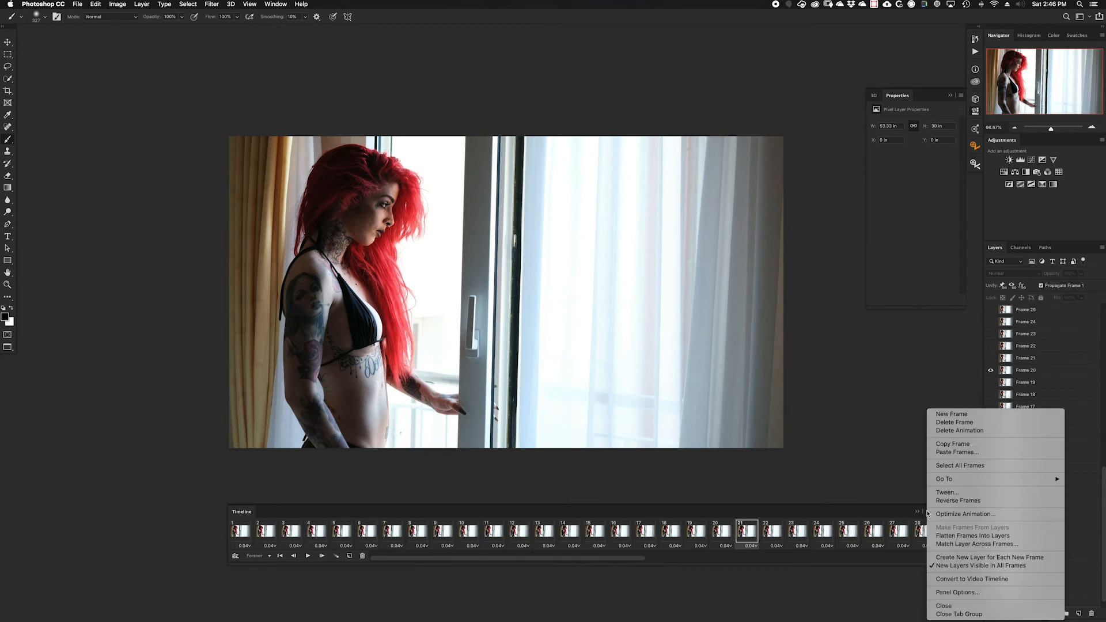
{"action": "left_click", "coordinate": [950, 468]}
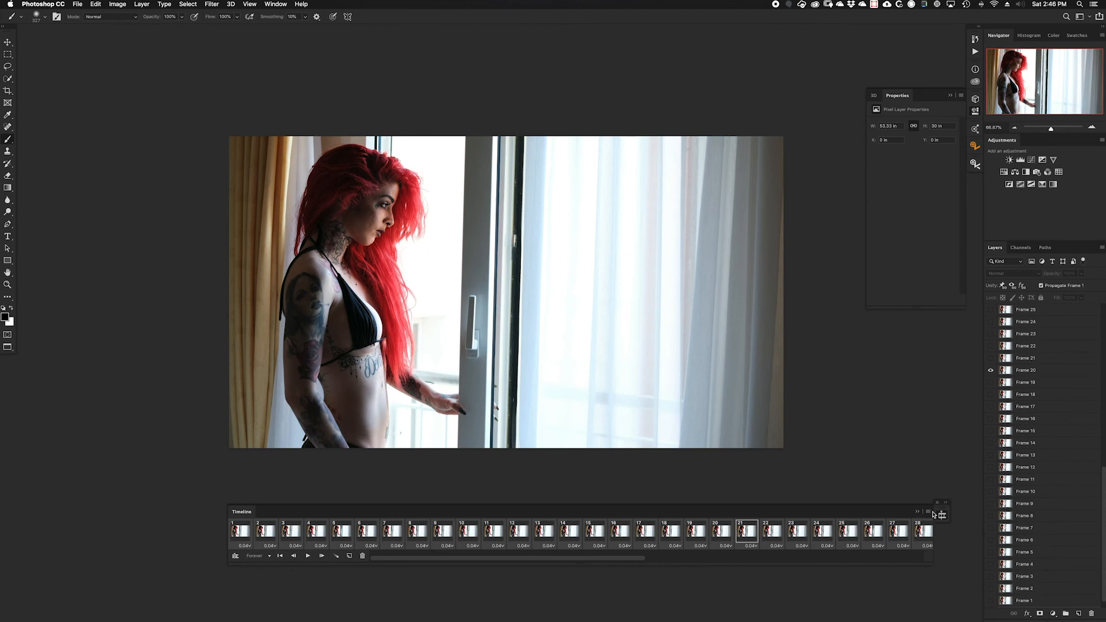
{"action": "left_click", "coordinate": [929, 512]}
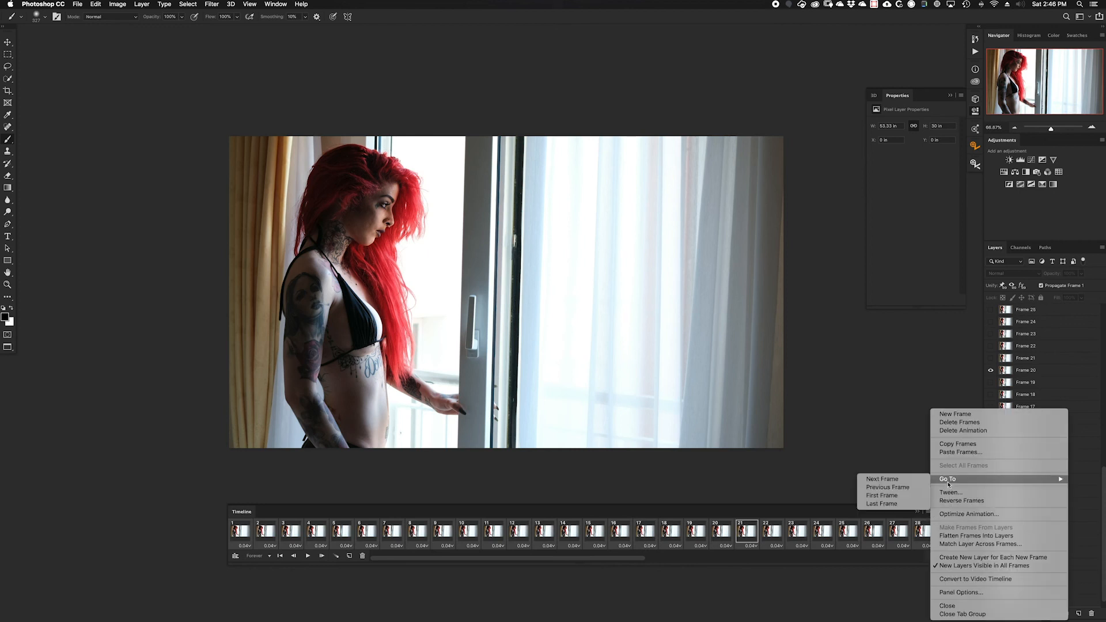
{"action": "left_click", "coordinate": [953, 446]}
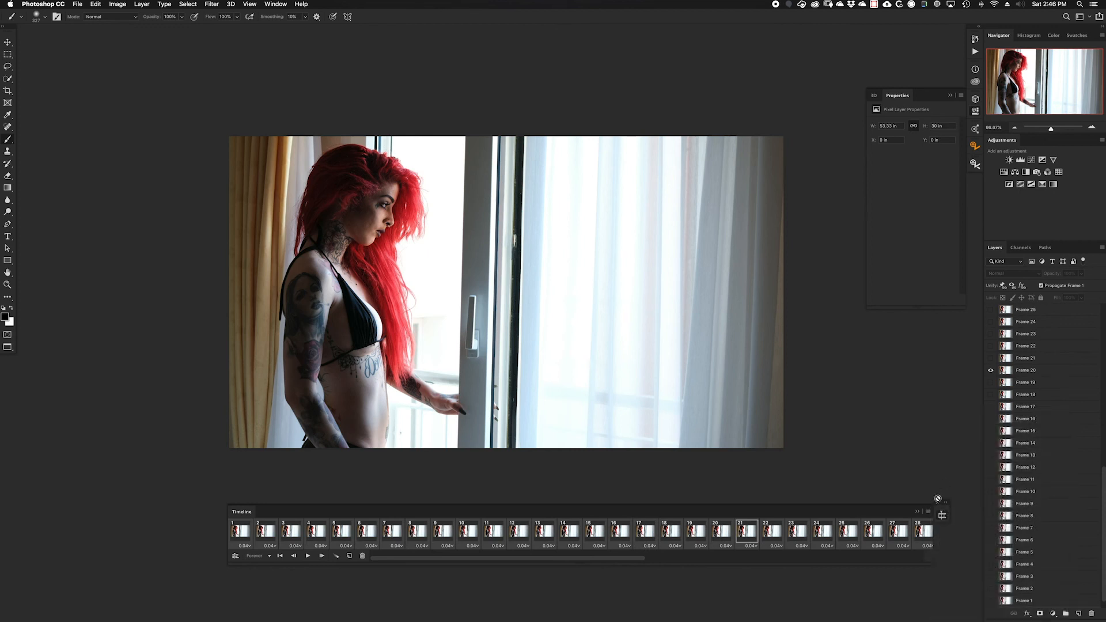
{"action": "left_click", "coordinate": [929, 513]}
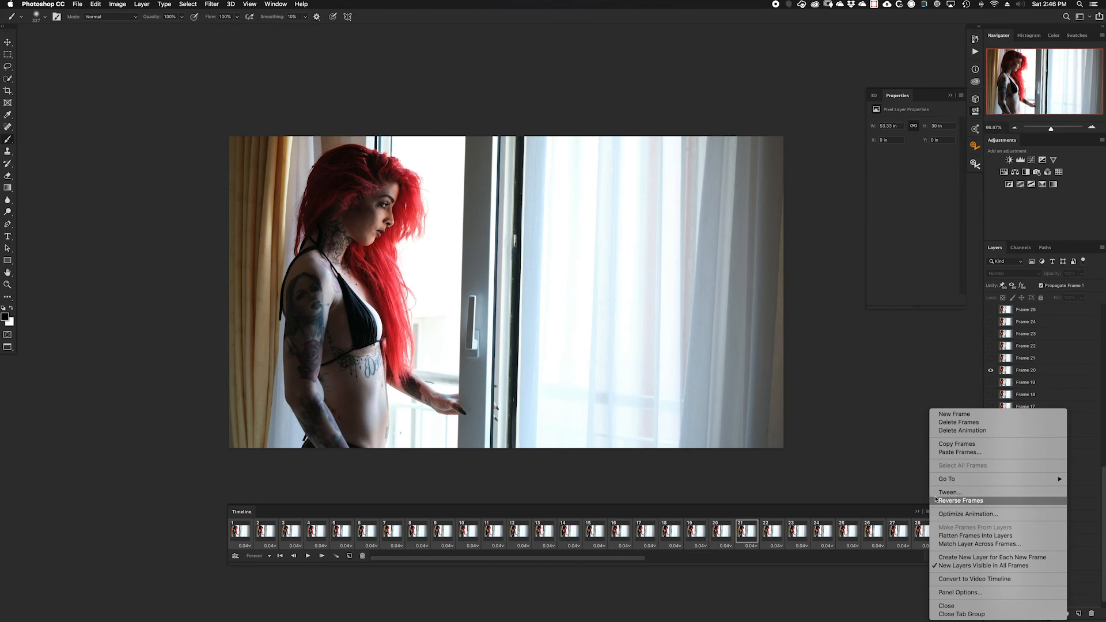
{"action": "left_click", "coordinate": [954, 453]}
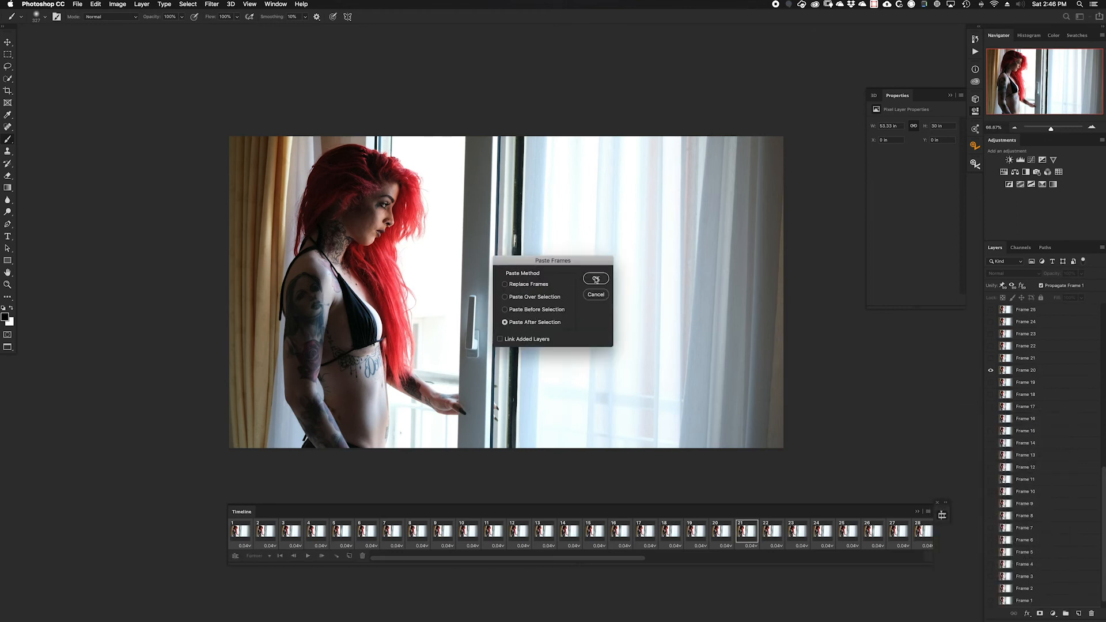
{"action": "key", "text": "Return"}
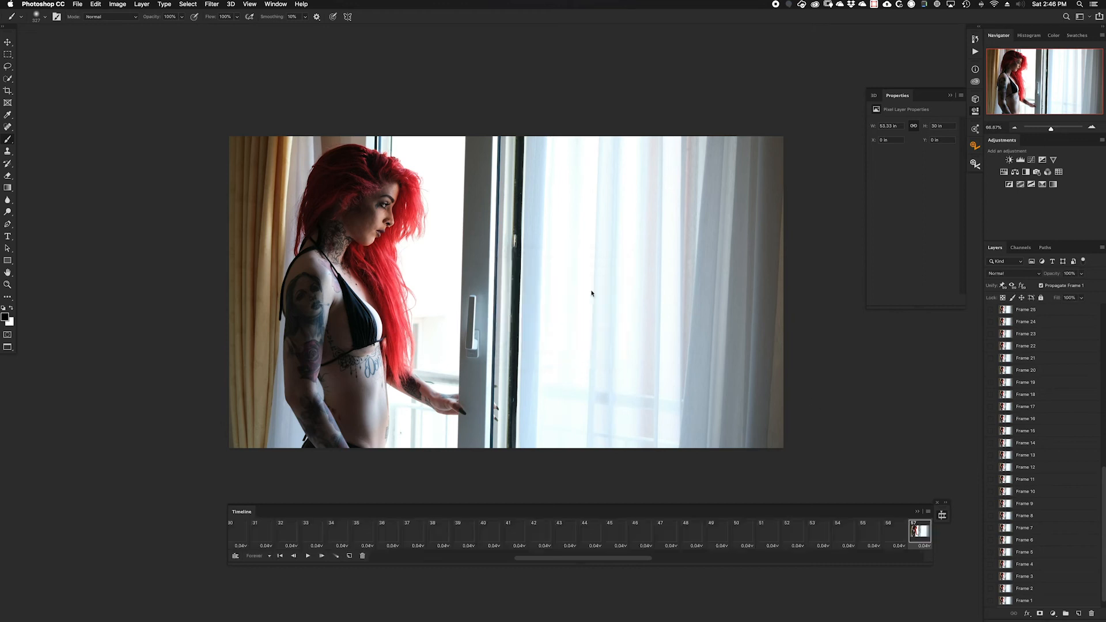
Step: Reverse the pasted frames and play the animation to check that the curtain loops back and forth
{"action": "left_click", "coordinate": [928, 513]}
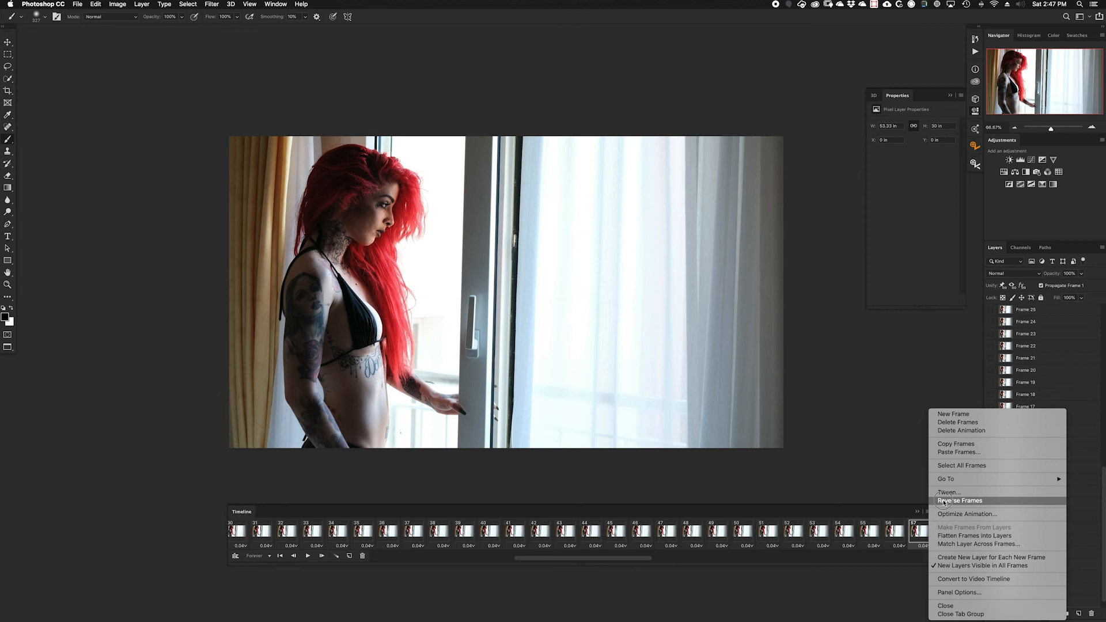
{"action": "left_click", "coordinate": [942, 503]}
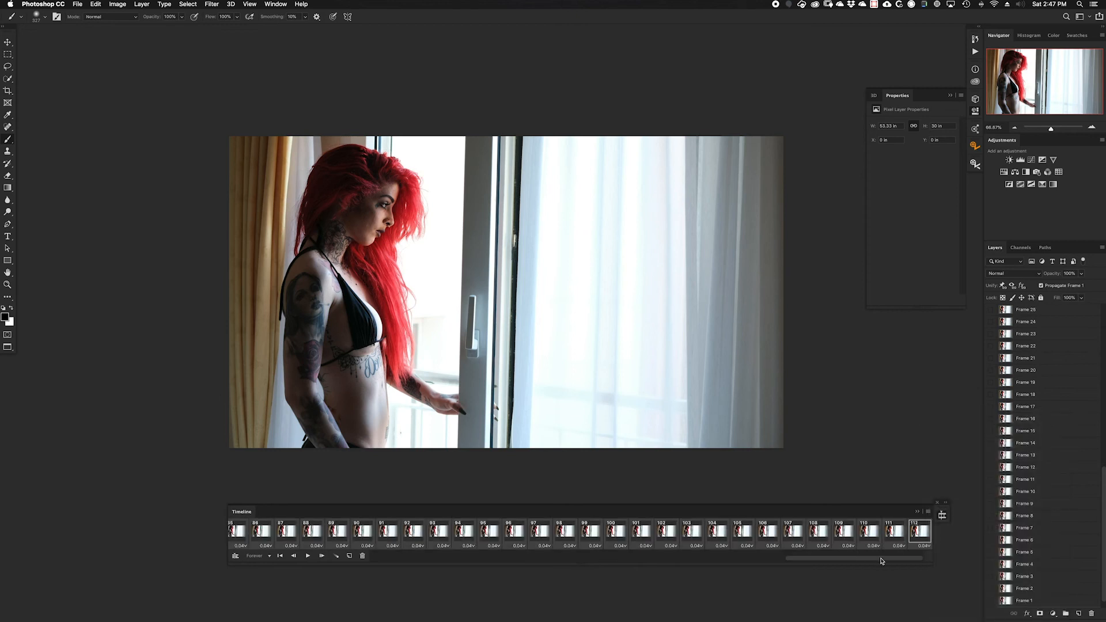
{"action": "left_click_drag", "start_coordinate": [881, 559], "coordinate": [412, 565]}
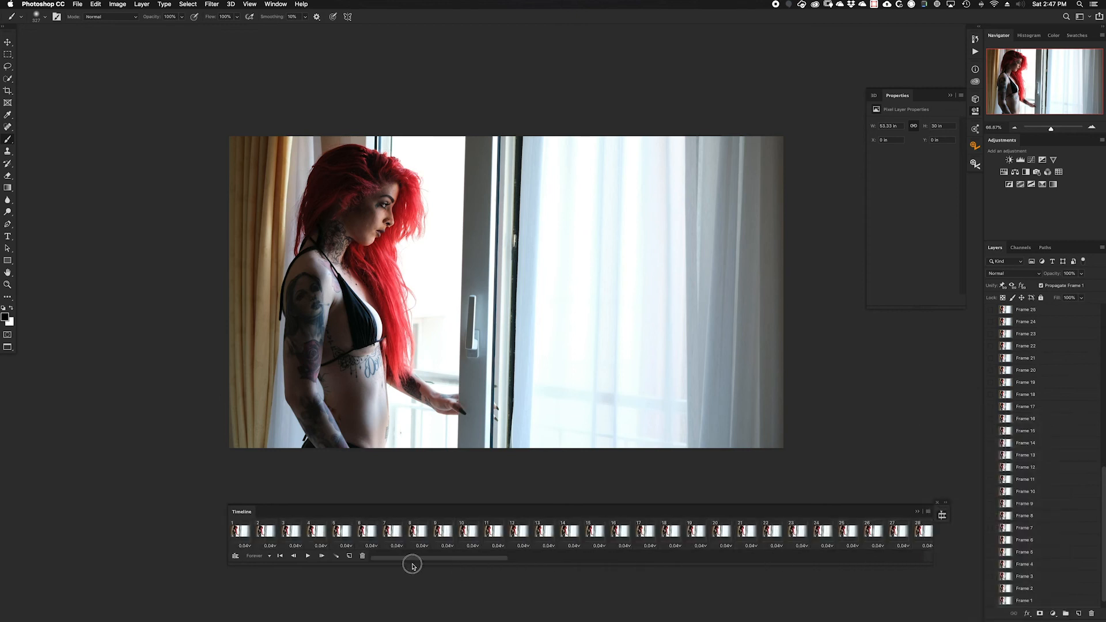
{"action": "left_click", "coordinate": [308, 557]}
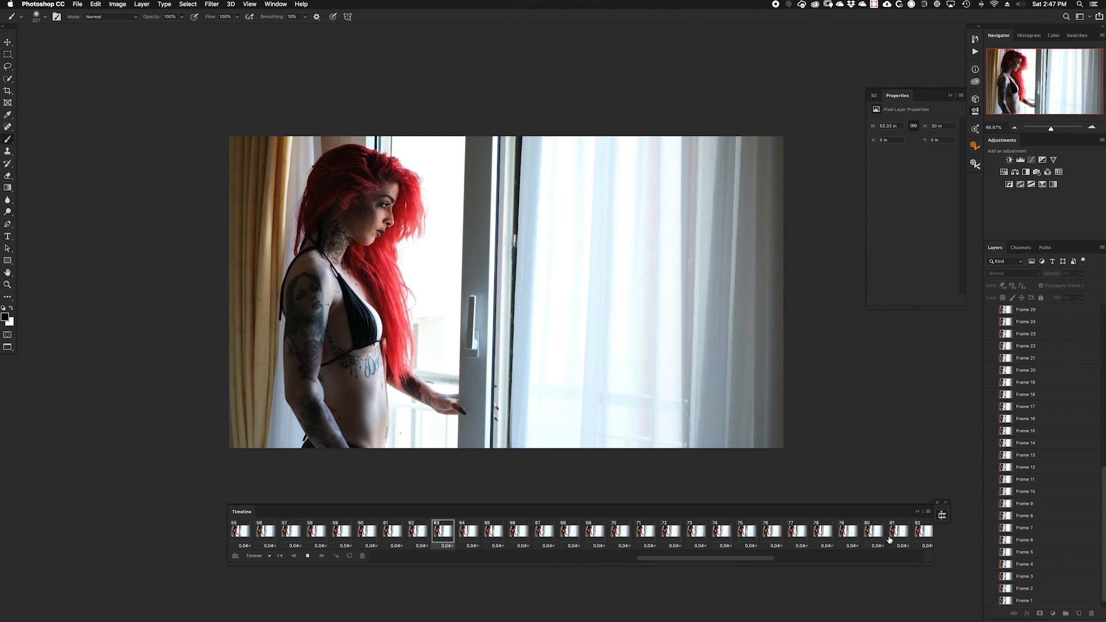
{"action": "left_click", "coordinate": [308, 556]}
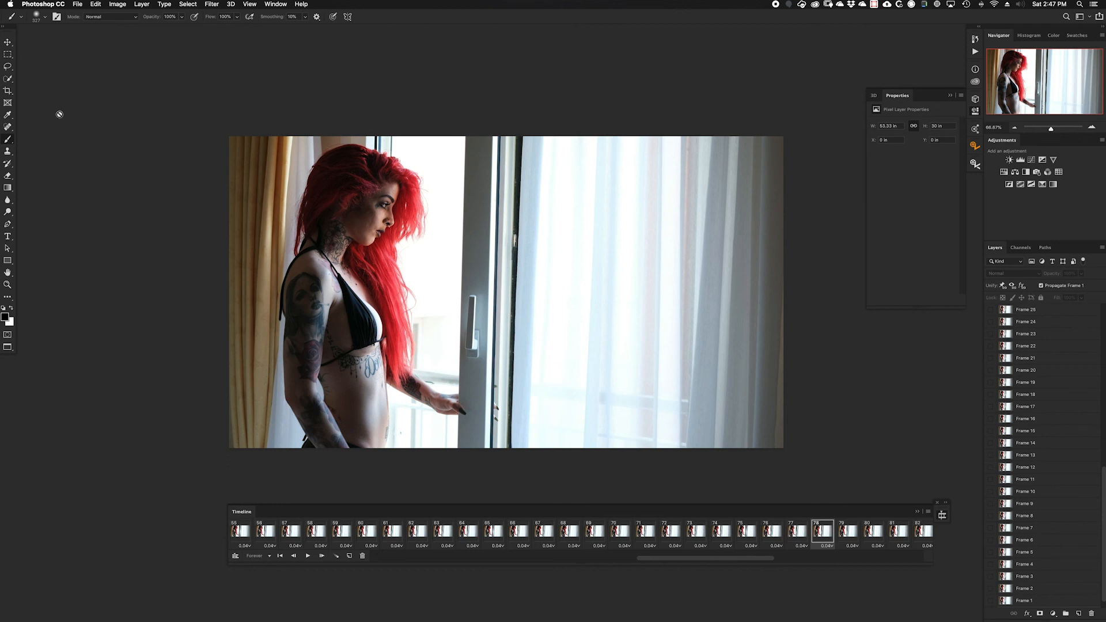
Step: Render the animation as the H.264 video "Test w Curtain. Shades.mp4" and dismiss the Google Photos notification
{"action": "left_click", "coordinate": [79, 5]}
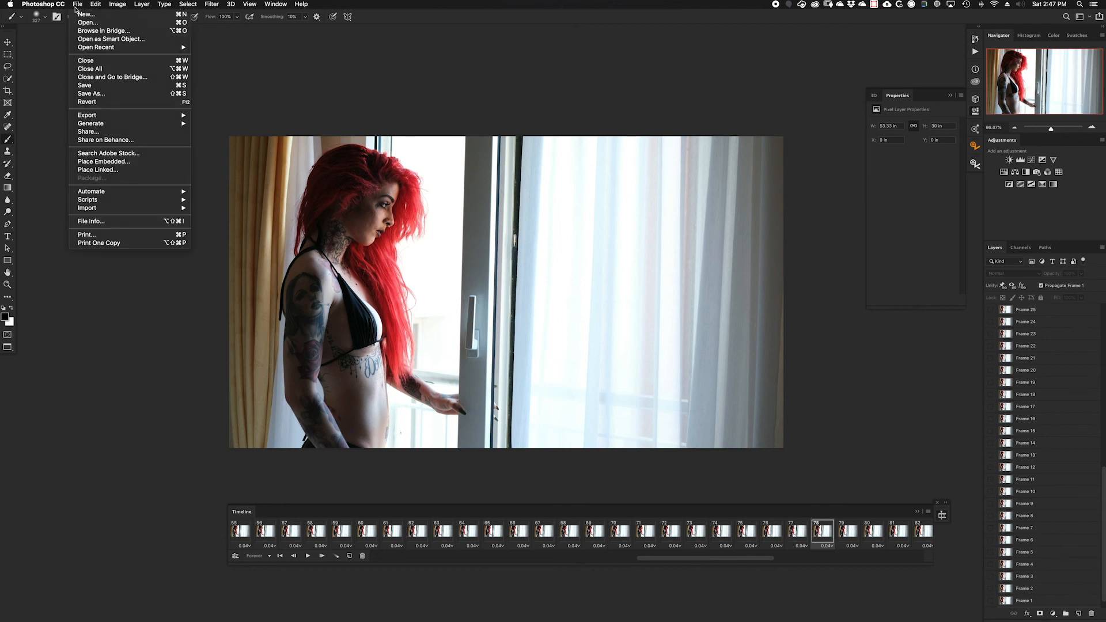
{"action": "mouse_move", "coordinate": [99, 115]}
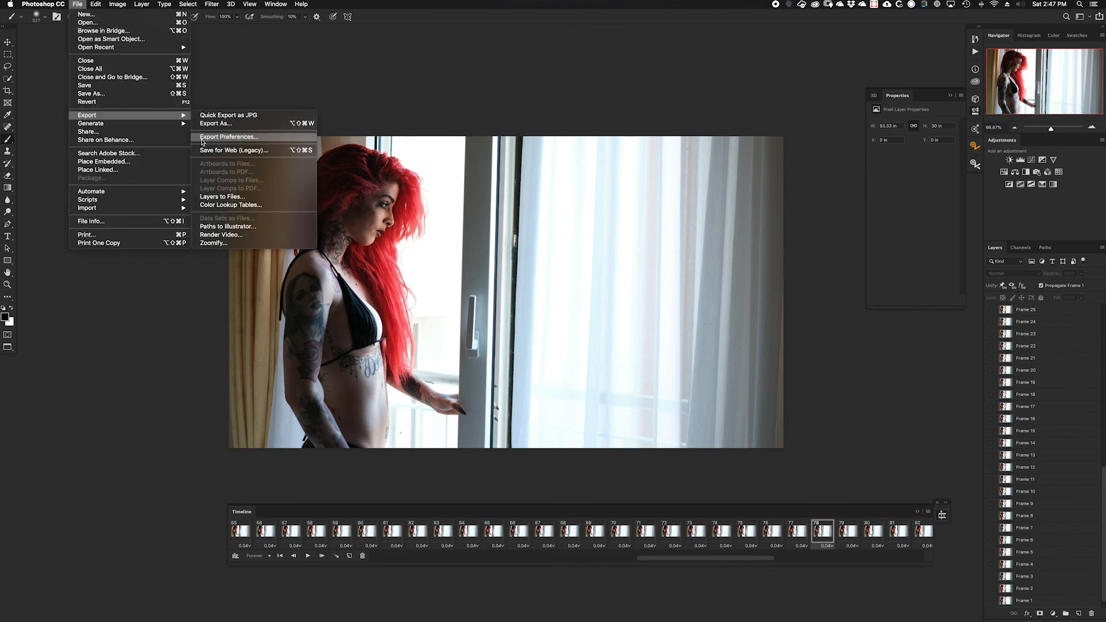
{"action": "left_click", "coordinate": [221, 235]}
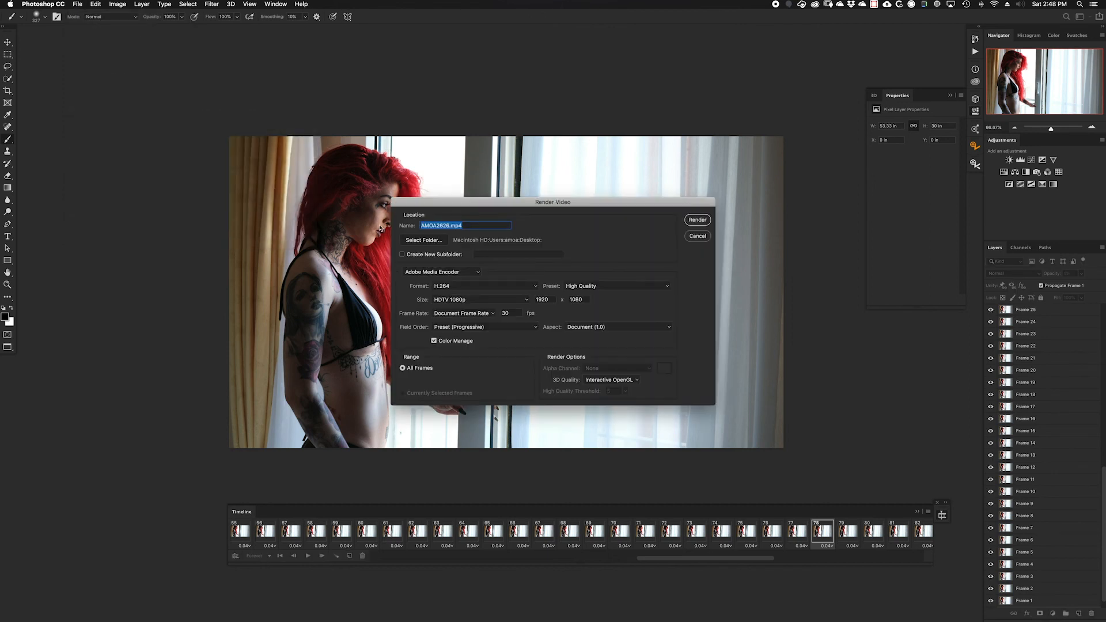
{"action": "type", "text": "Test w Curtain. Shades"}
{"action": "left_click", "coordinate": [698, 220]}
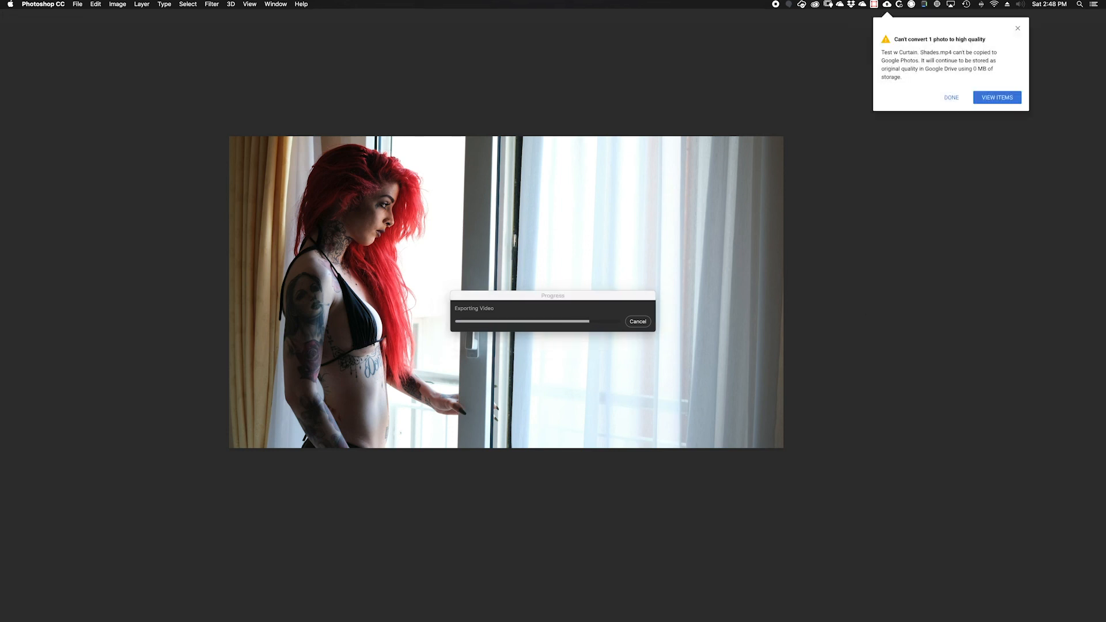
{"action": "left_click", "coordinate": [1016, 29]}
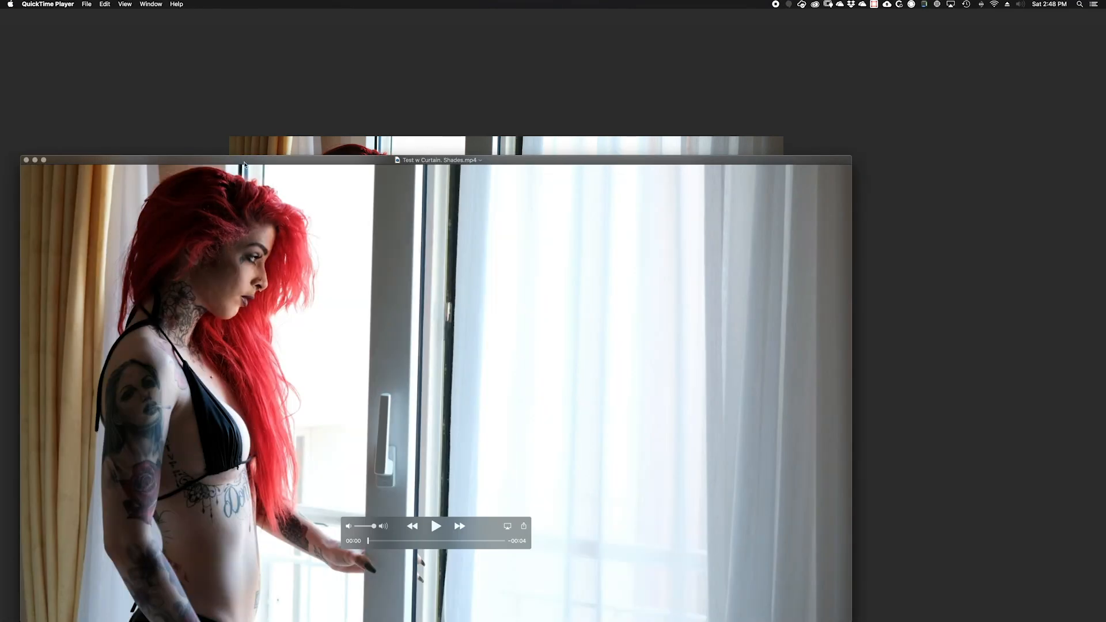
Step: Reposition the QuickTime Player window and play "Test w Curtain. Shades.mp4" to check the rendered cinemagraph
{"action": "left_click", "coordinate": [250, 162]}
{"action": "left_click_drag", "start_coordinate": [250, 161], "coordinate": [340, 64]}
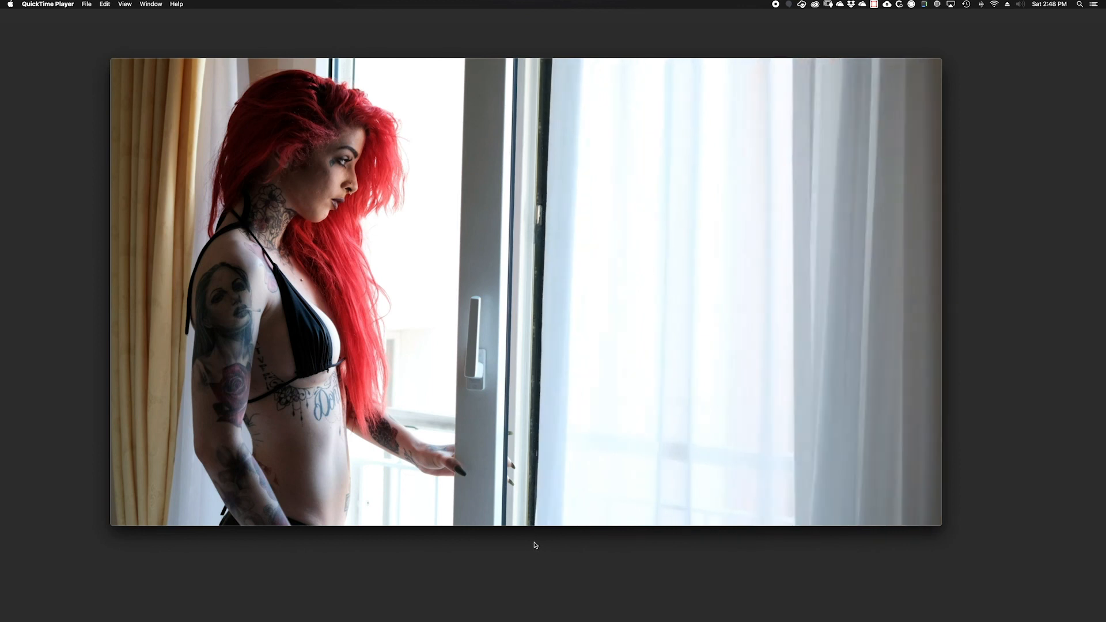
{"action": "left_click", "coordinate": [524, 432]}
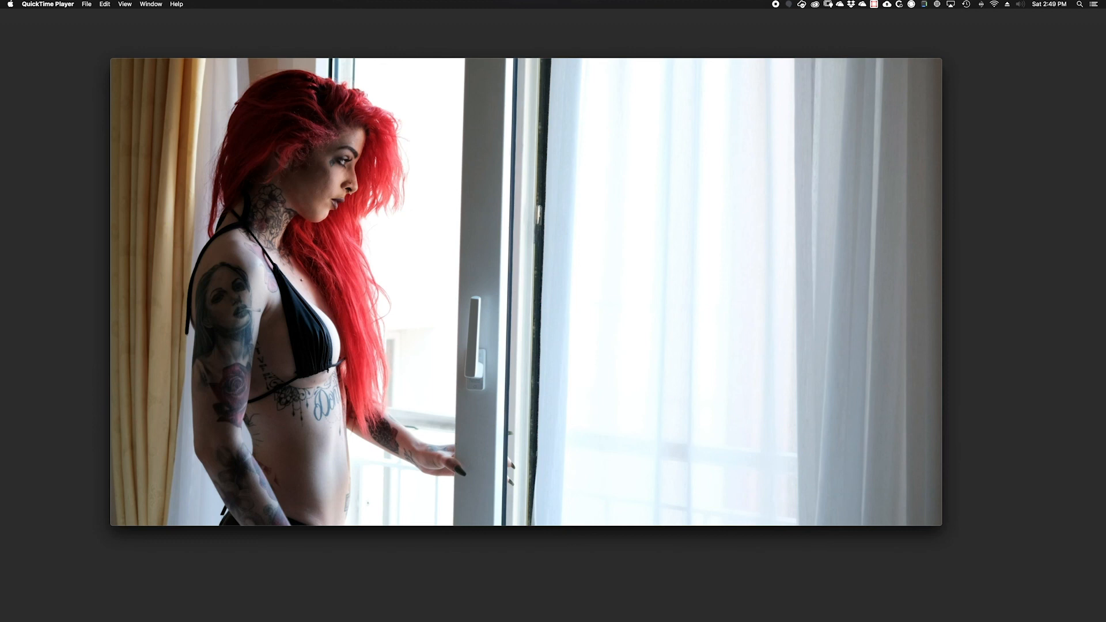
{"action": "mouse_move", "coordinate": [535, 506]}
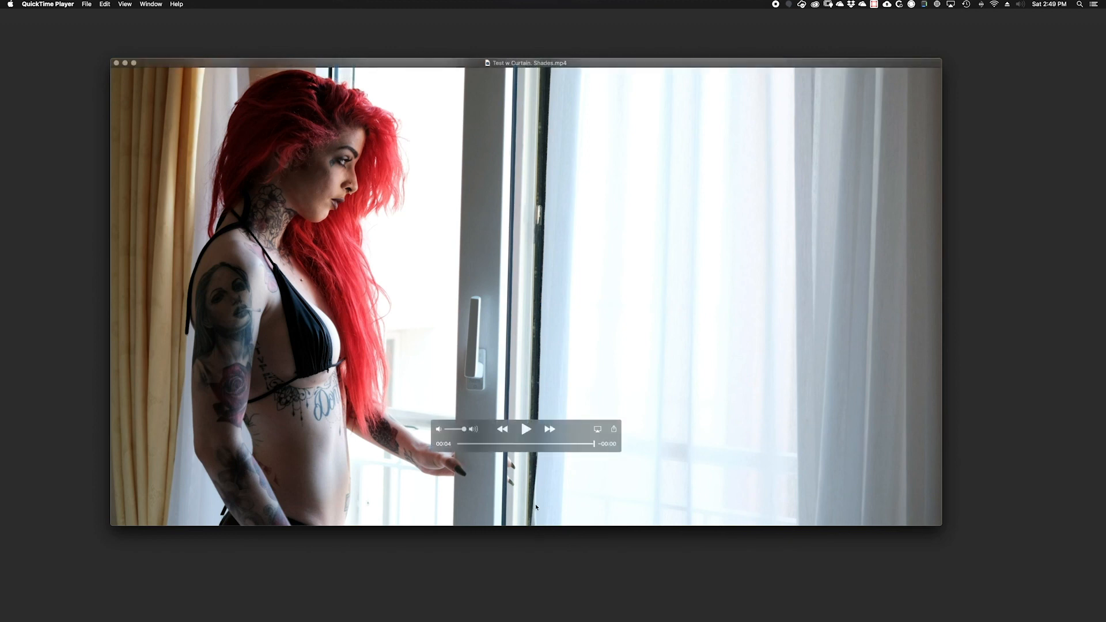
{"action": "left_click", "coordinate": [525, 430]}
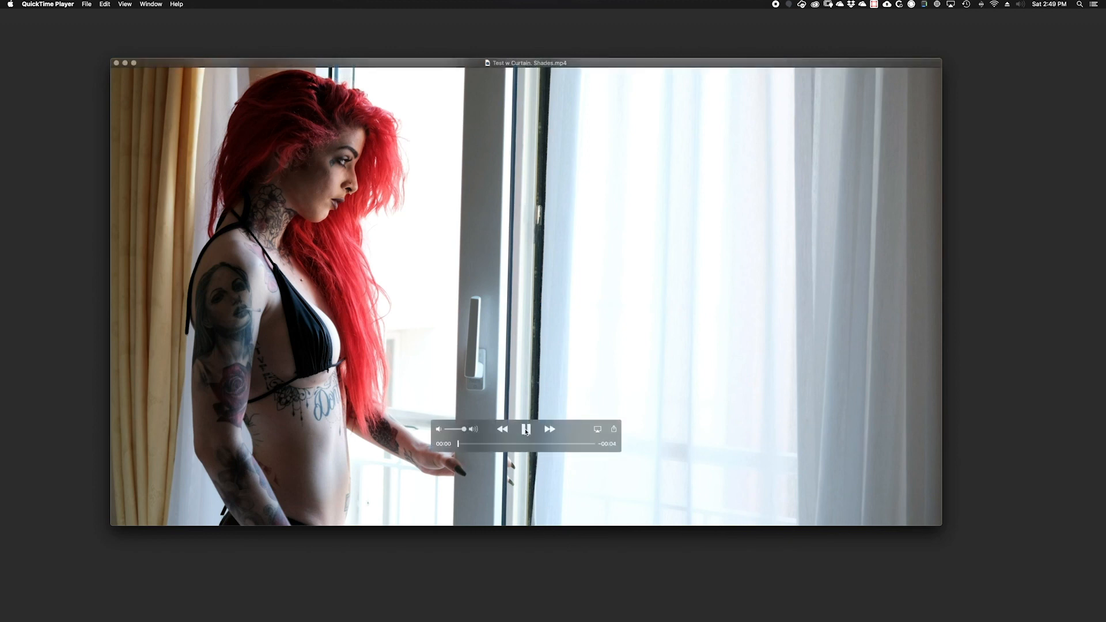